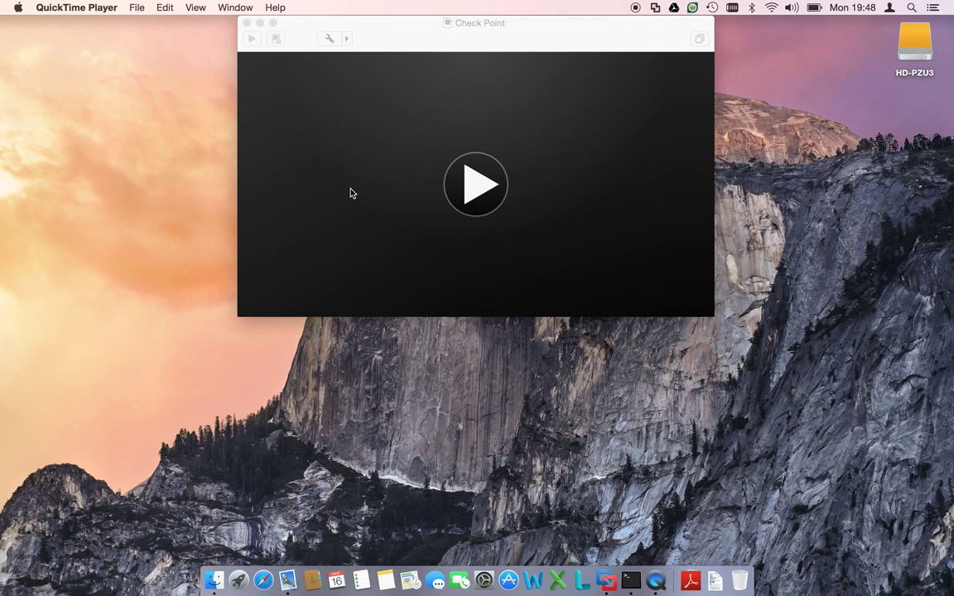
- Bring the powered-off Check Point VM window in VMware Fusion to the front
left_click(430, 42)
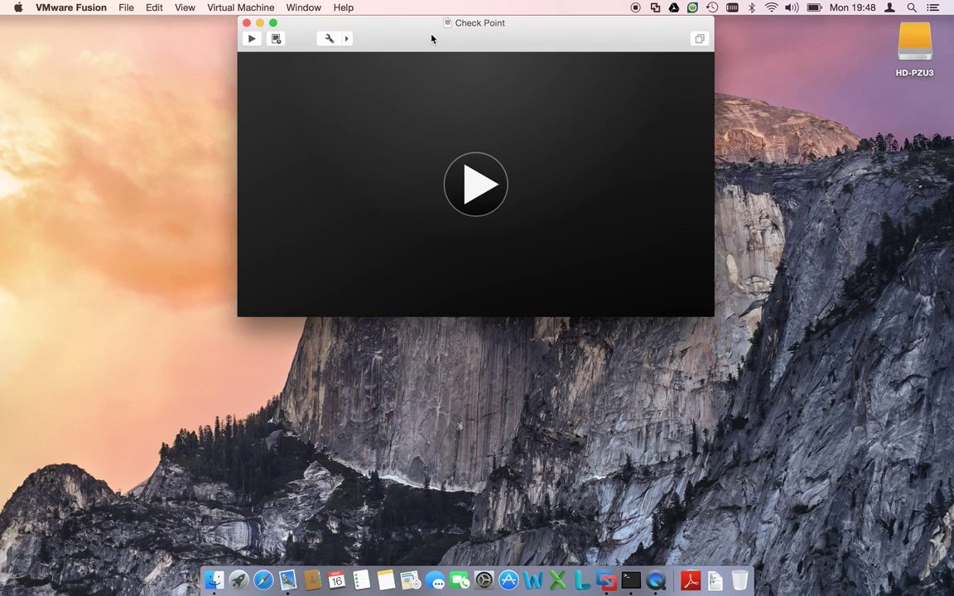
left_click(926, 52)
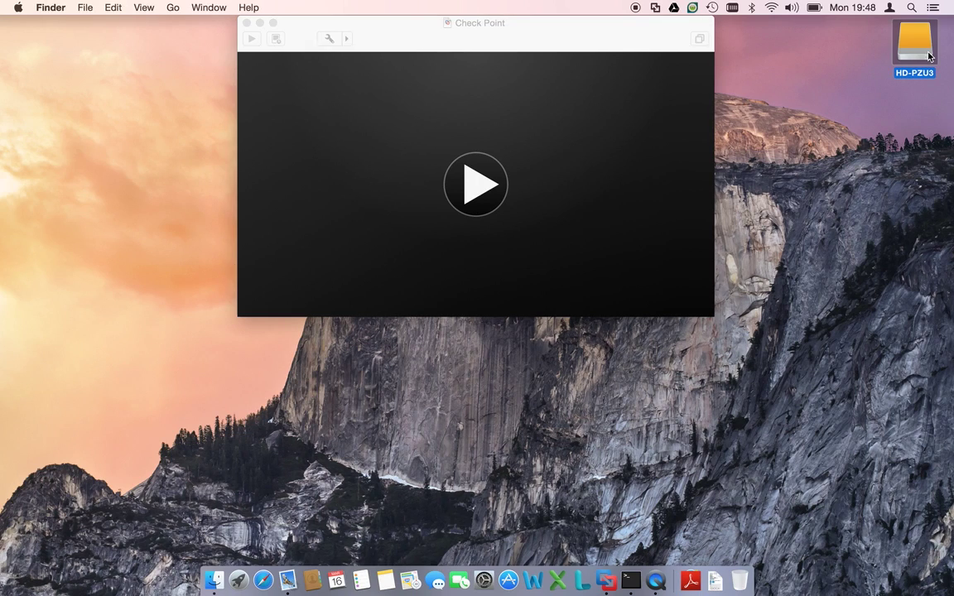
left_click(623, 30)
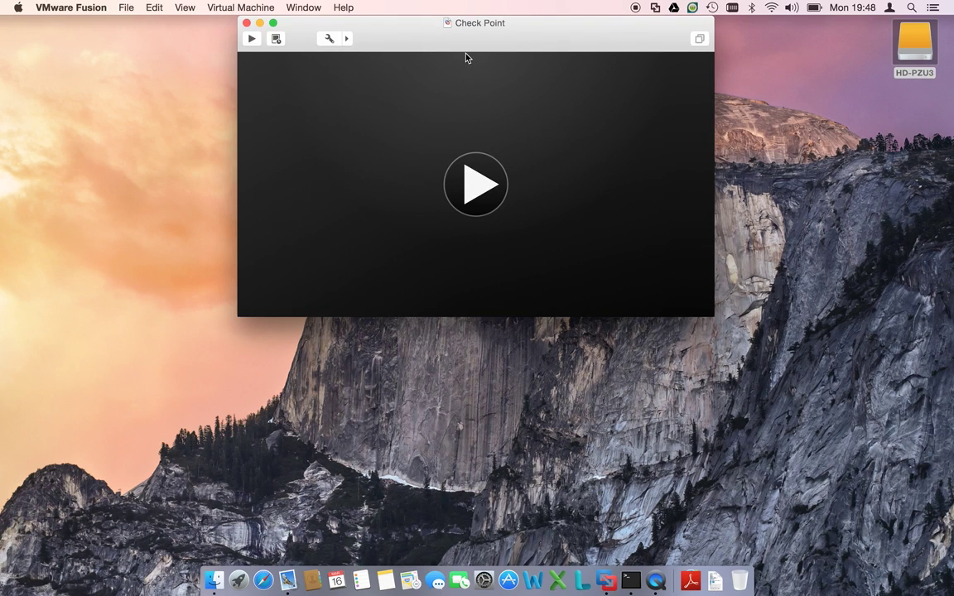
left_click(214, 4)
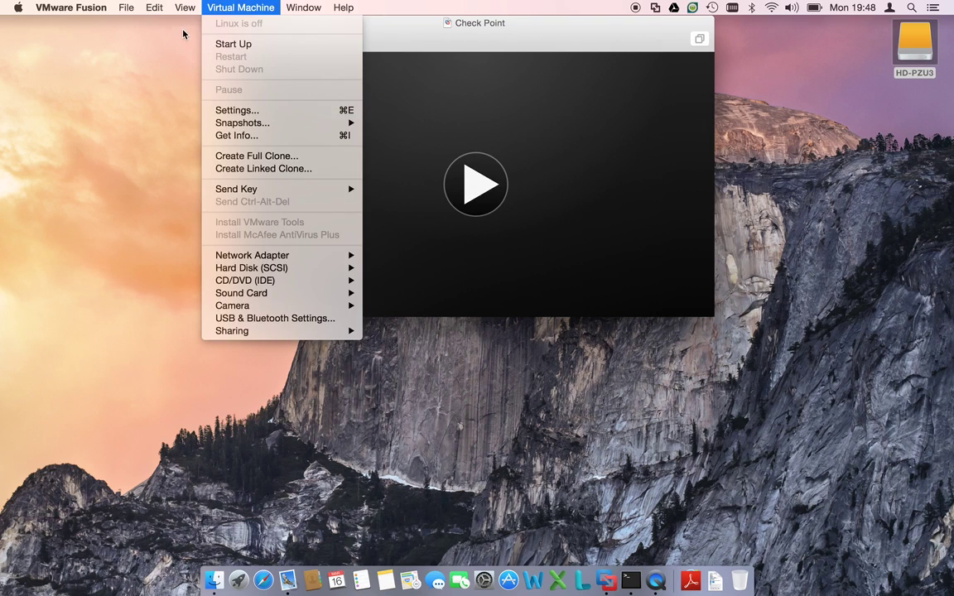
- Open the Check Point VM's settings and review its Processors & Memory
left_click(385, 43)
left_click(327, 38)
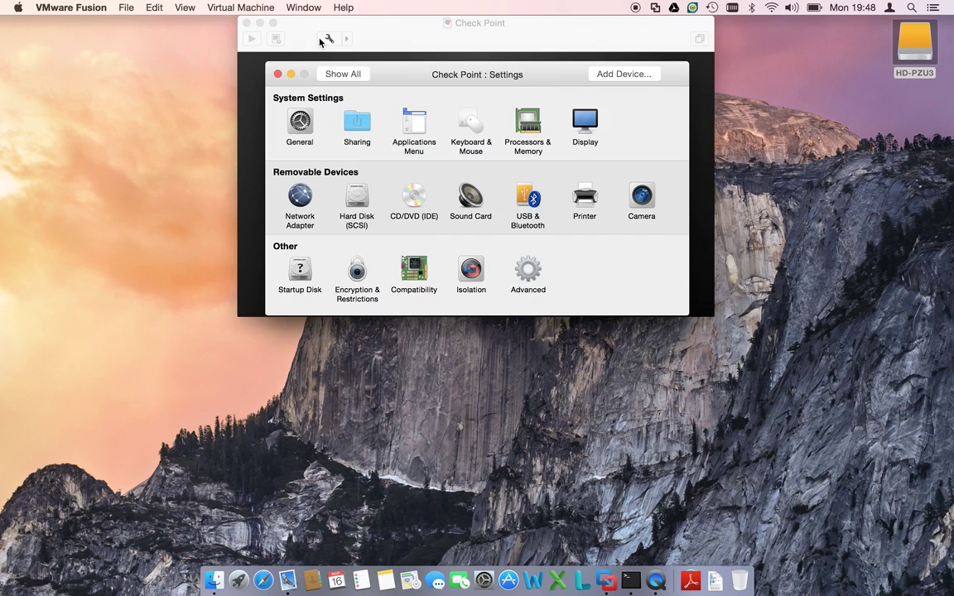
left_click(528, 124)
- Connect the VM's network adapter to custom vmnet3 (172.16.168.0, mask 255.255.255.0)
left_click(298, 201)
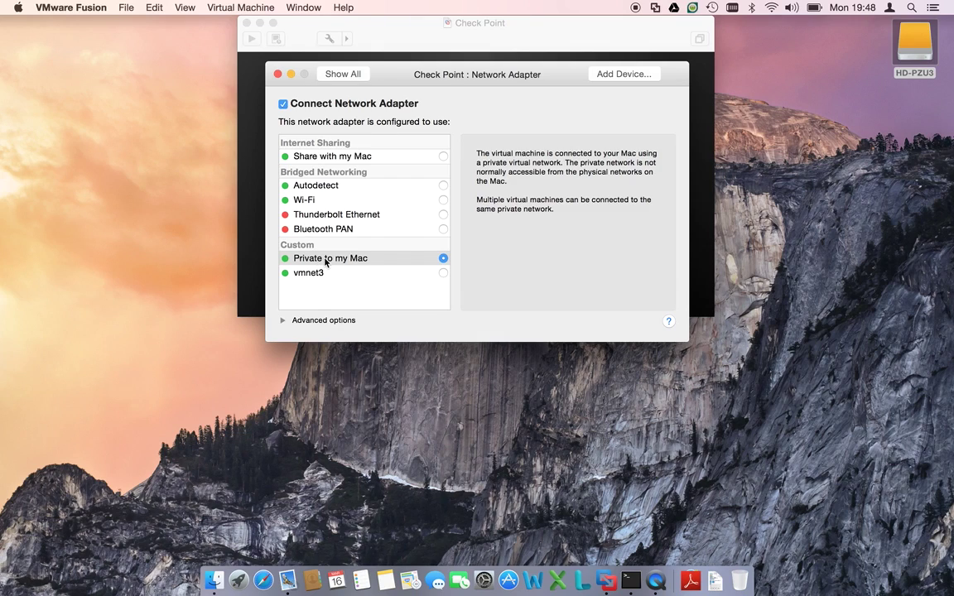
left_click(328, 274)
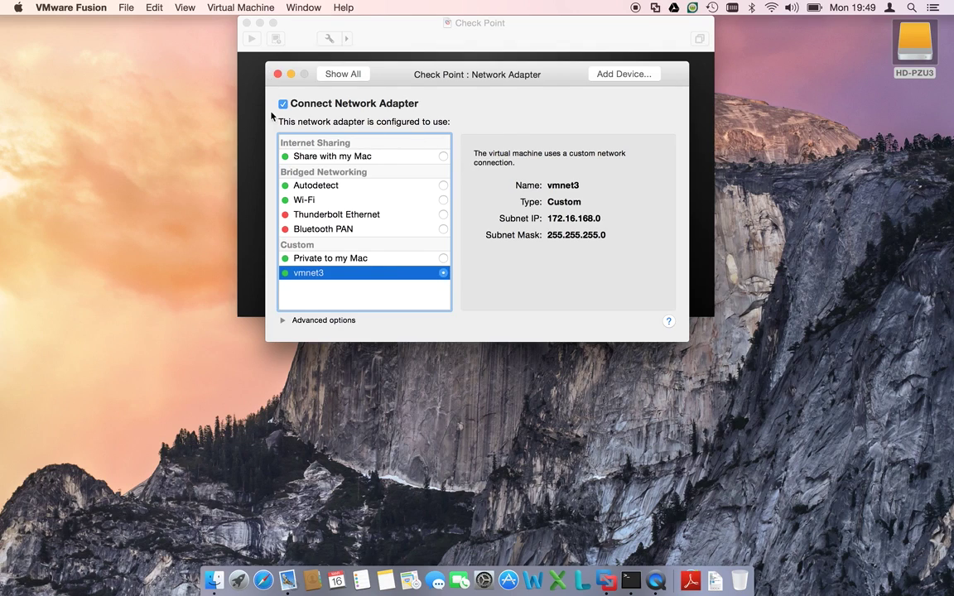
- Try the hard disk size slider, keep the disk at 100 GB, and close Settings
key("super+l")
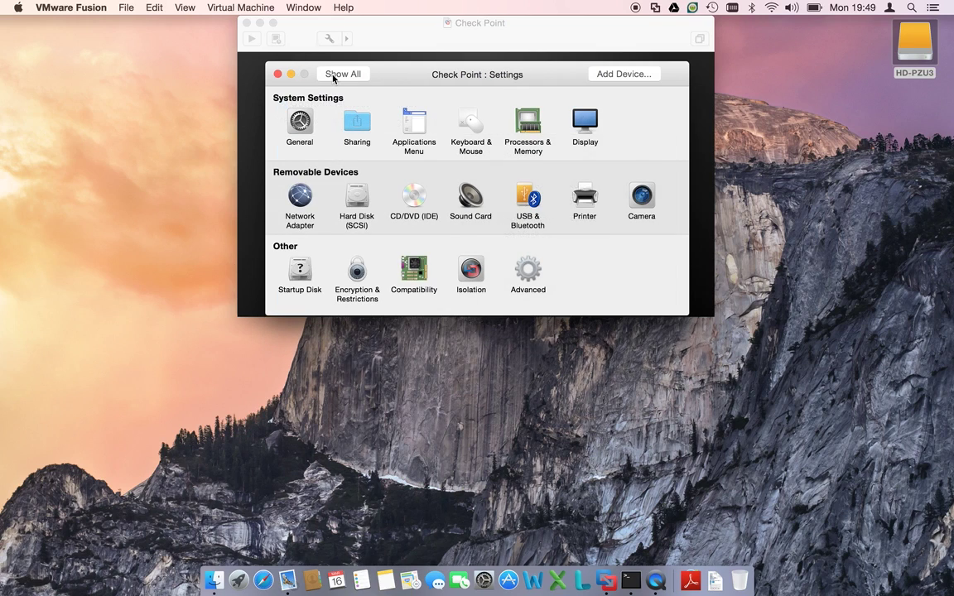
left_click(355, 200)
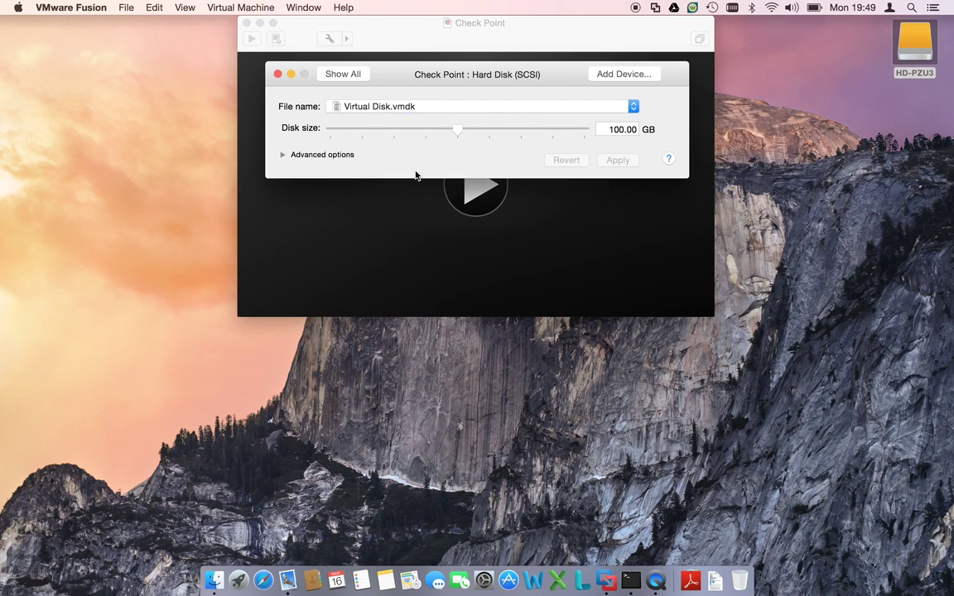
left_click(329, 130)
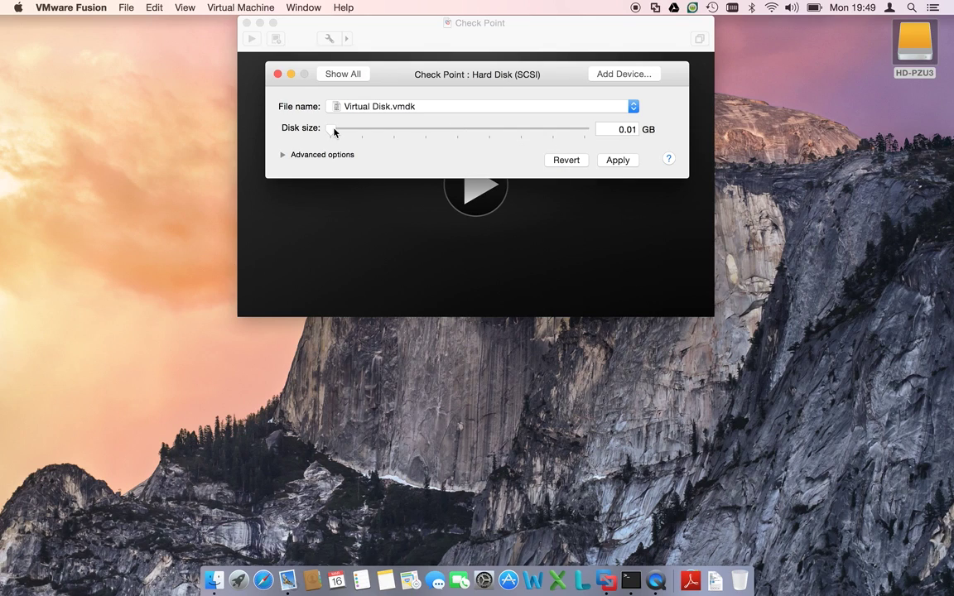
left_click_drag(334, 131, 462, 149)
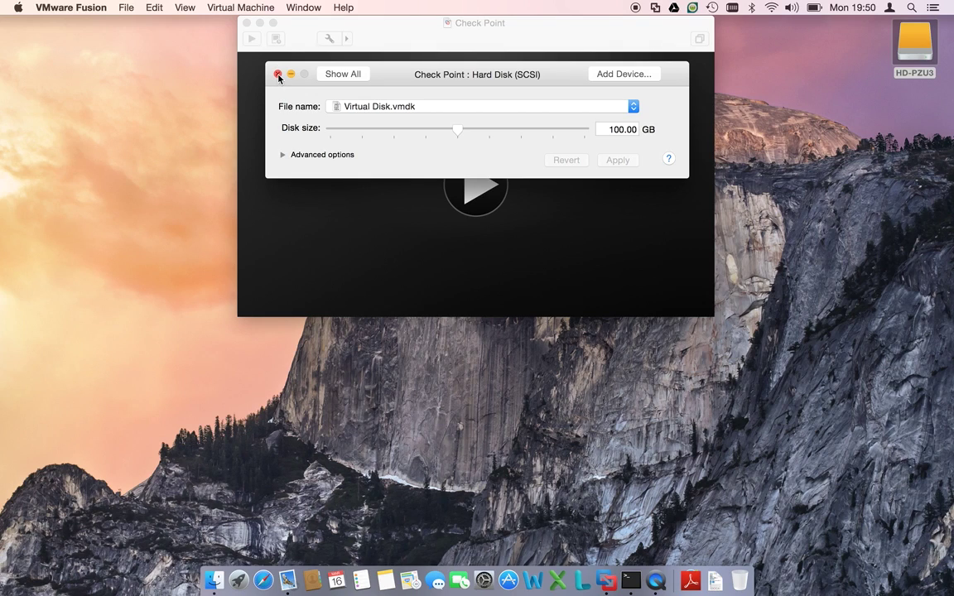
left_click(322, 74)
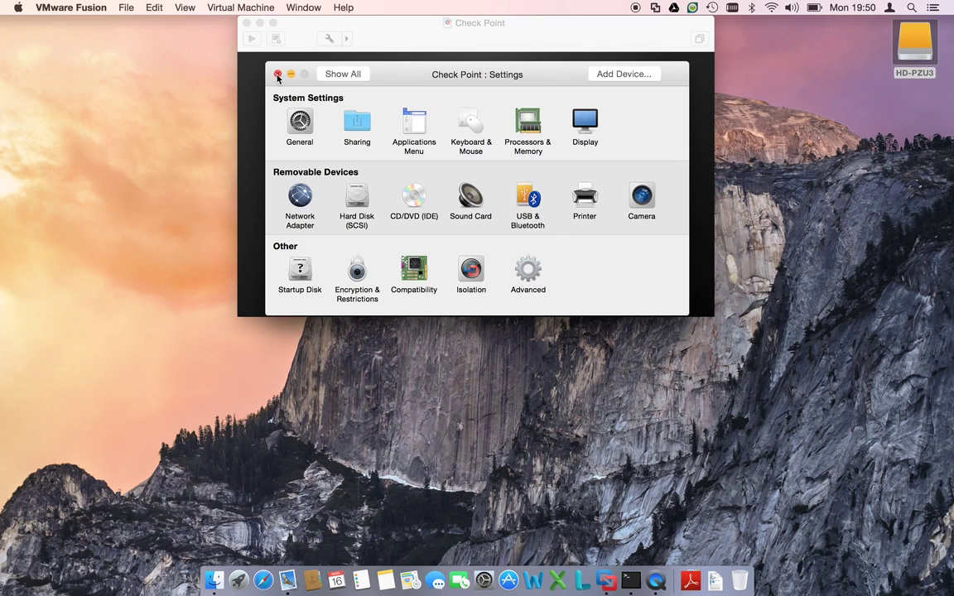
left_click(277, 75)
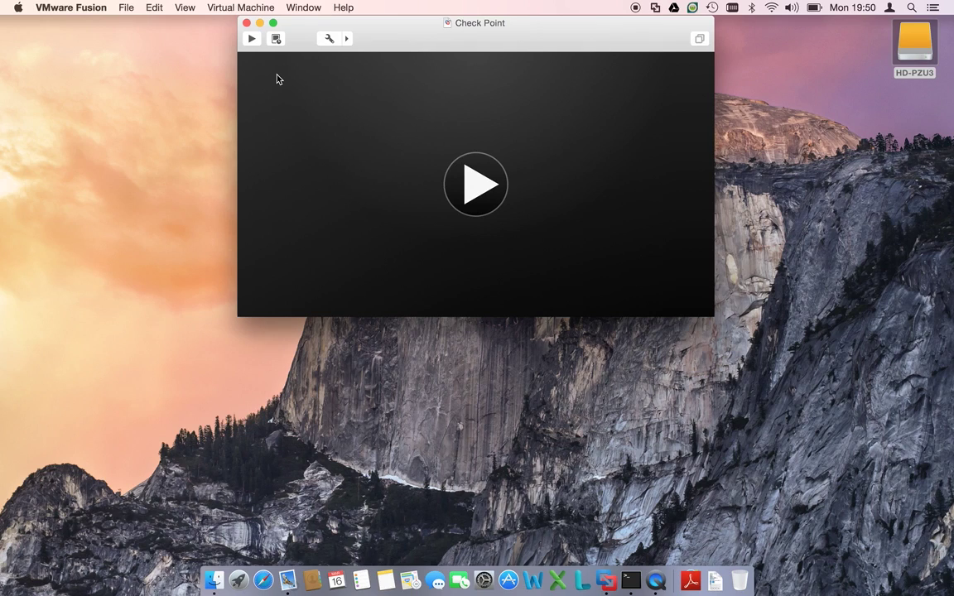
- Power on the VM and boot 'Install Gaia on this system'
left_click(492, 204)
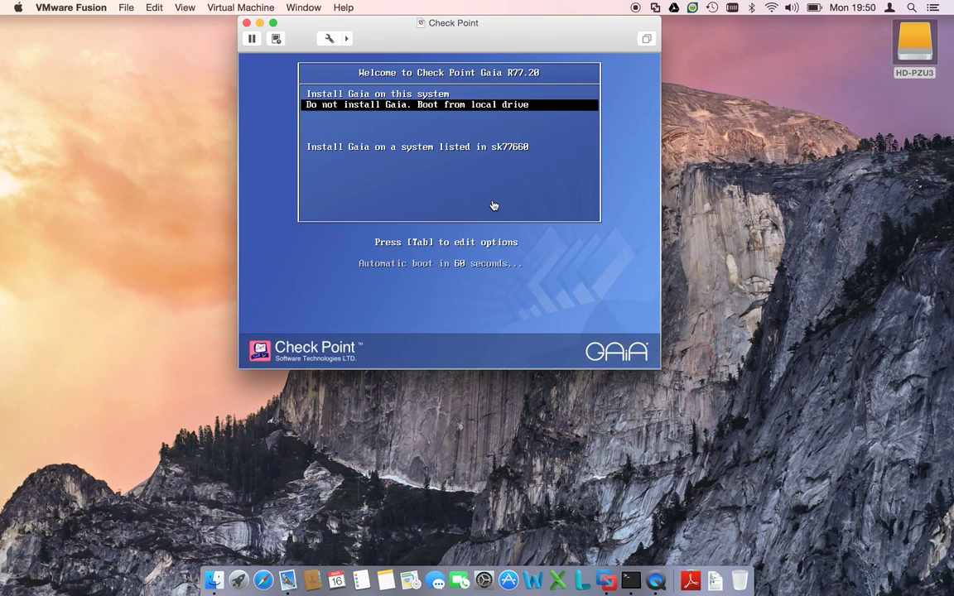
left_click(447, 121)
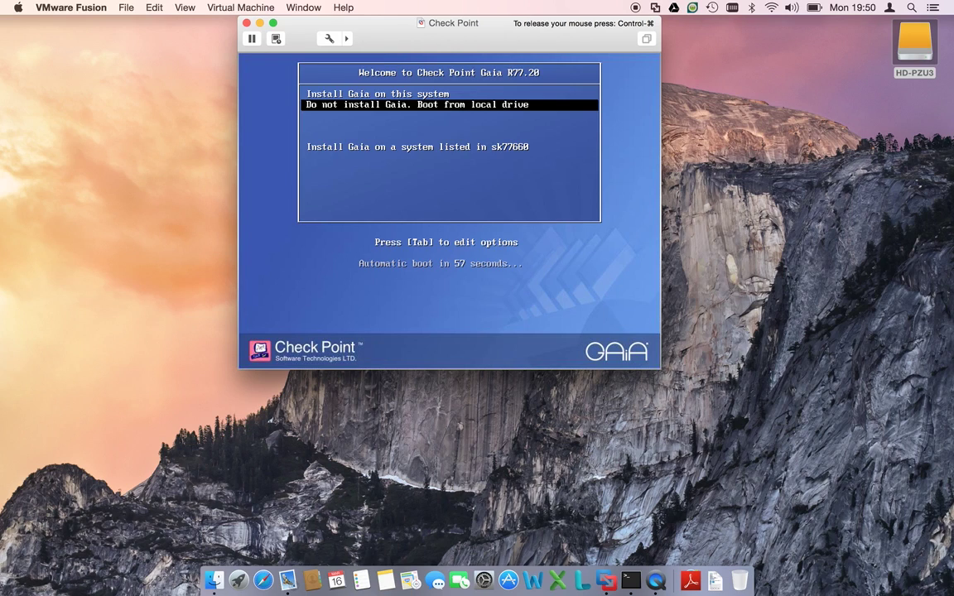
key("Up")
key("Return")
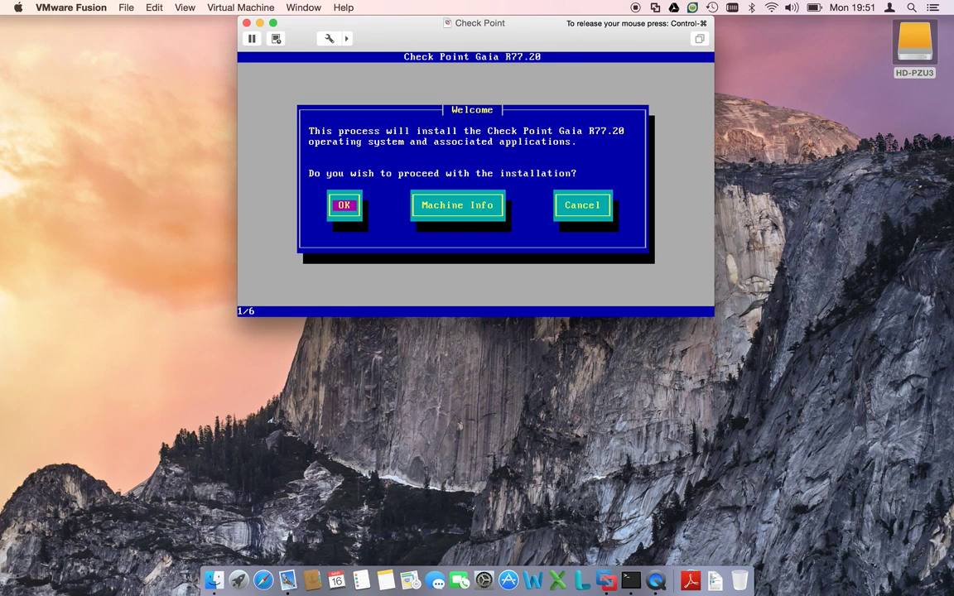
- Proceed past the Welcome screen and choose the Great Britain keyboard layout
key("Return")
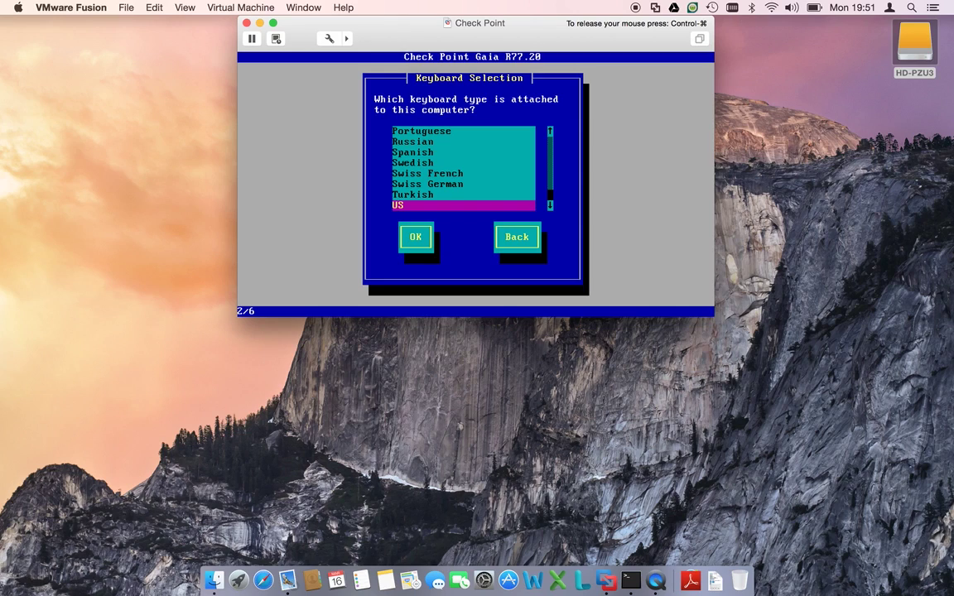
key("g")
key("g")
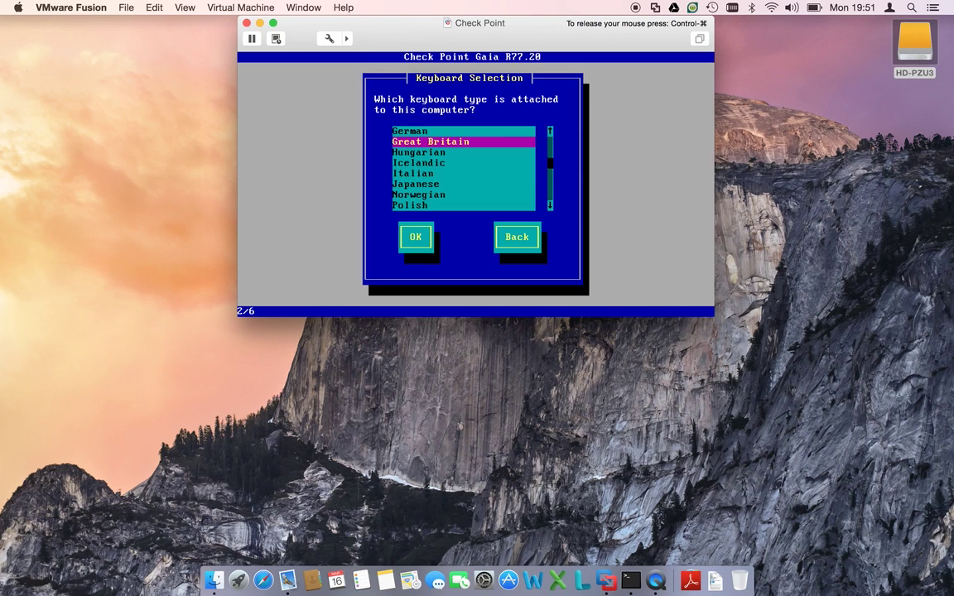
key("Return")
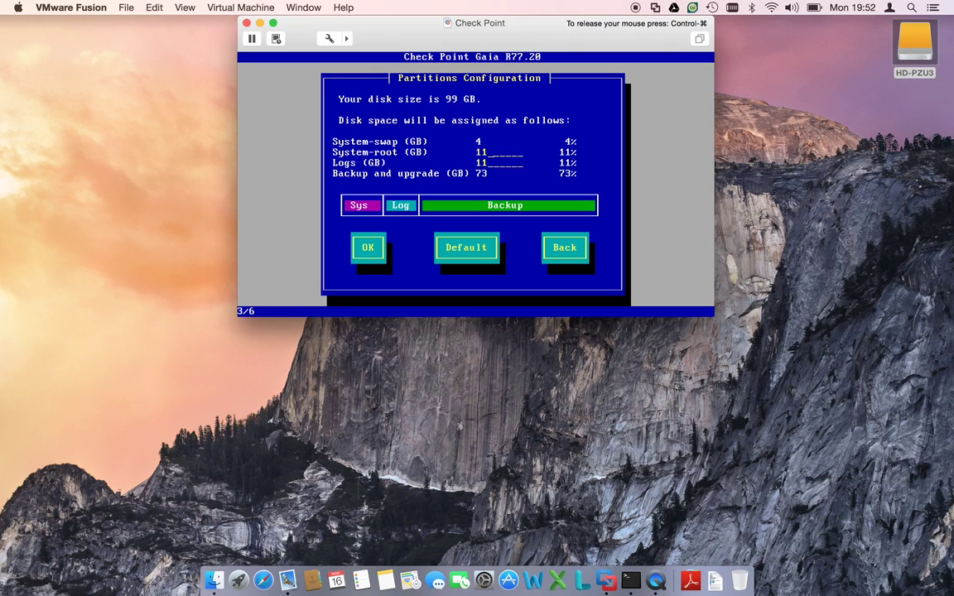
- Accept the default partition layout, then enter and confirm an admin password of at least 6 characters
key("Tab")
key("Return")
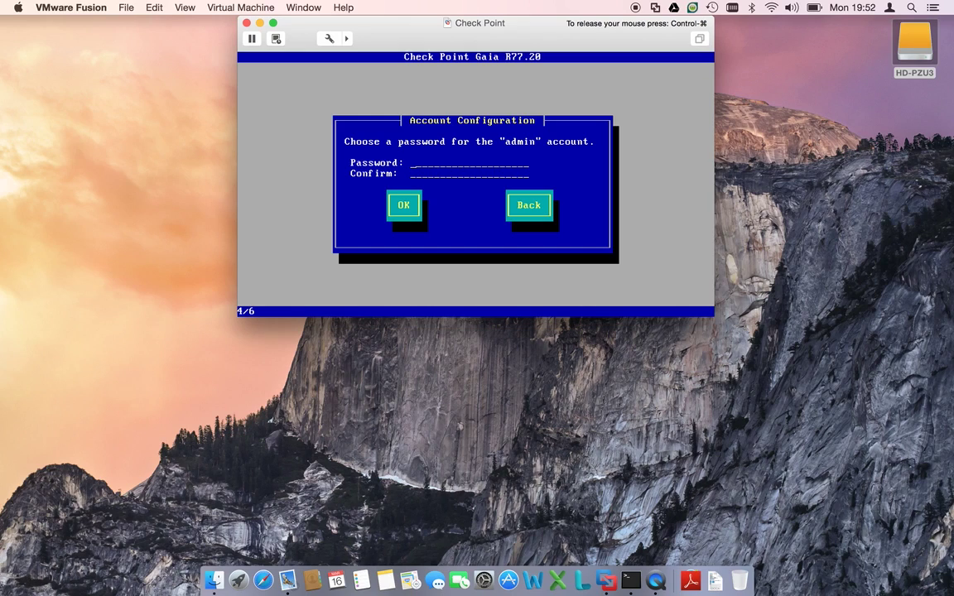
type("**")
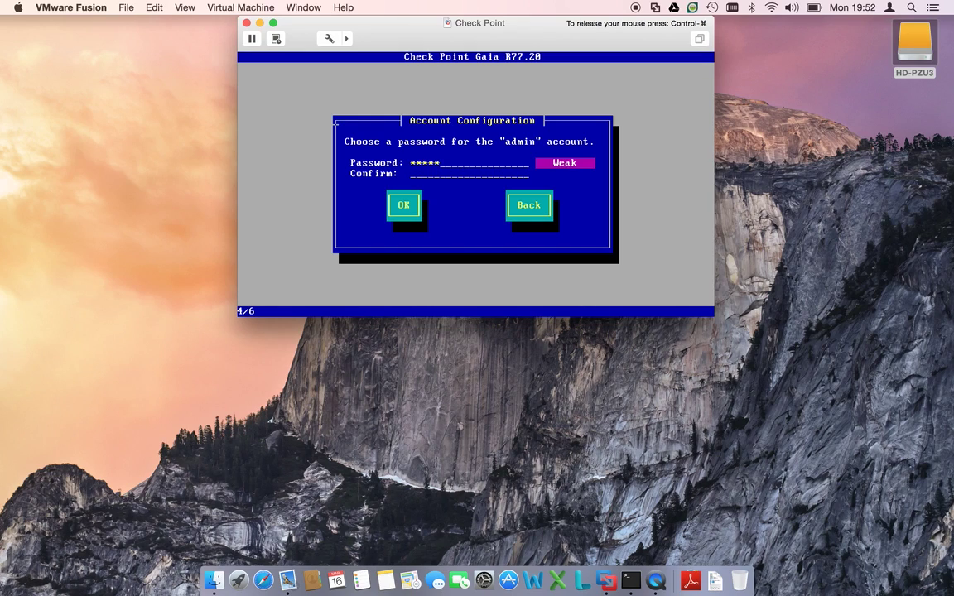
type("admin")
key("Tab")
key("Return")
key("Return")
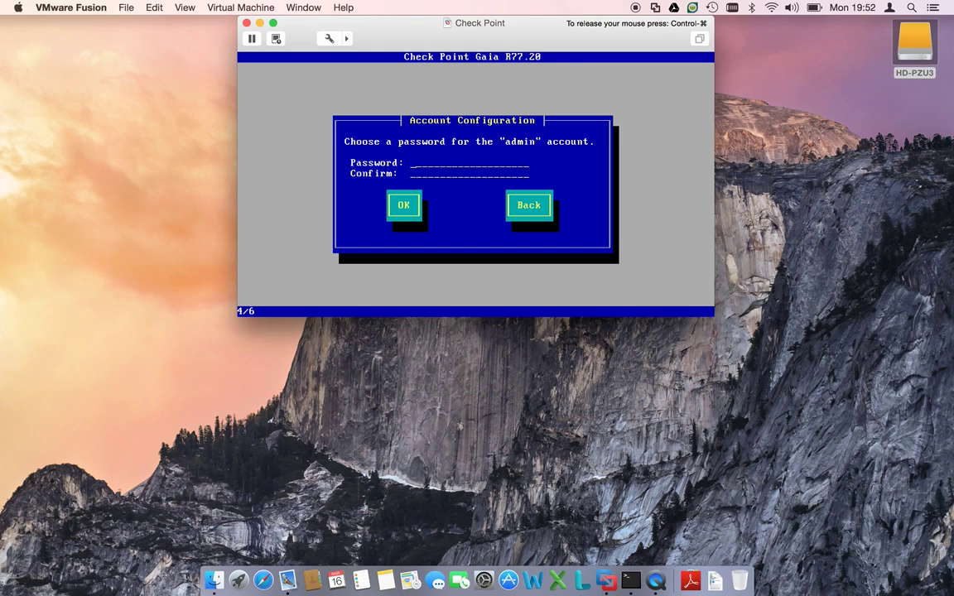
type("admin12")
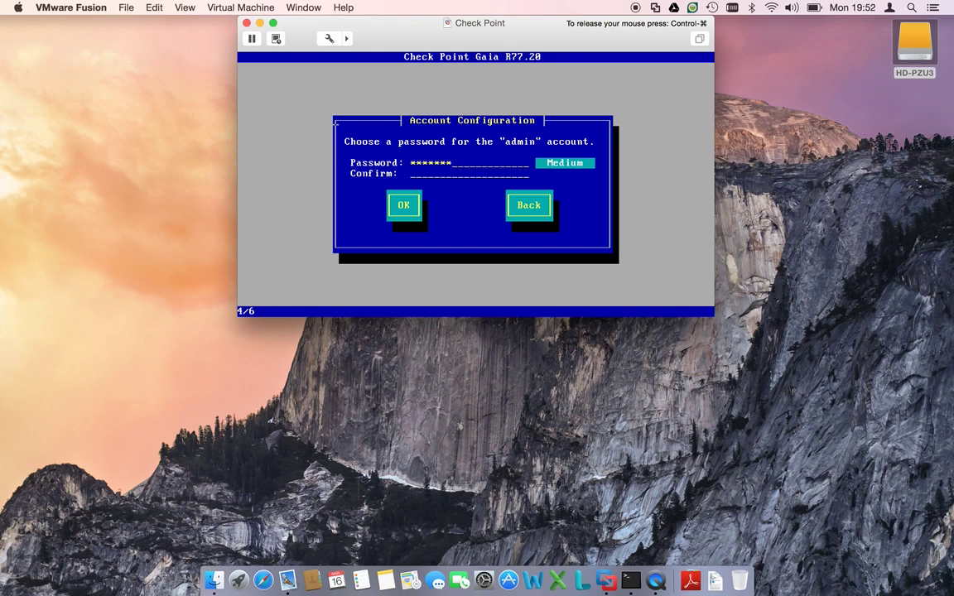
type("3")
key("Tab")
type("admin123")
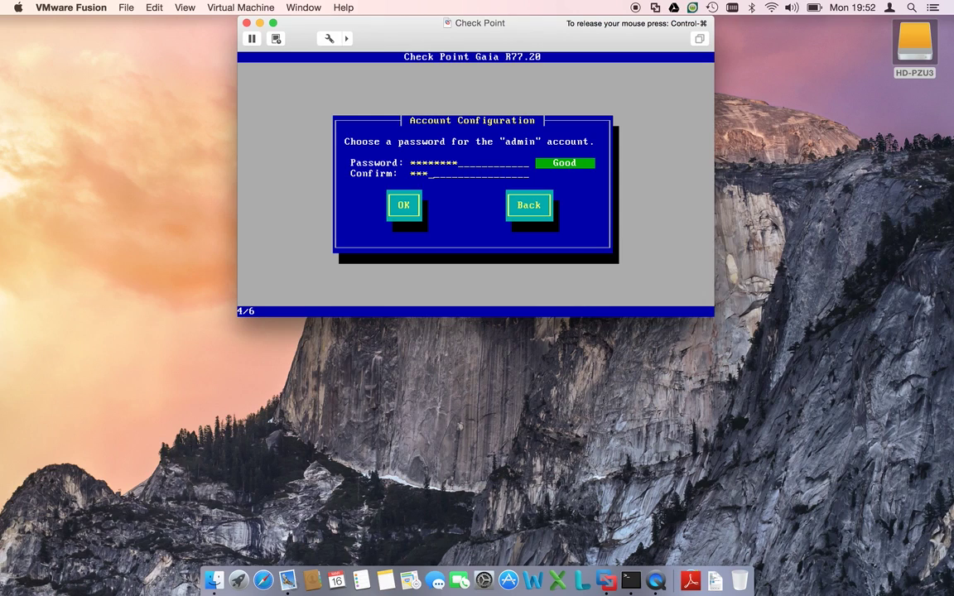
key("Tab")
key("Return")
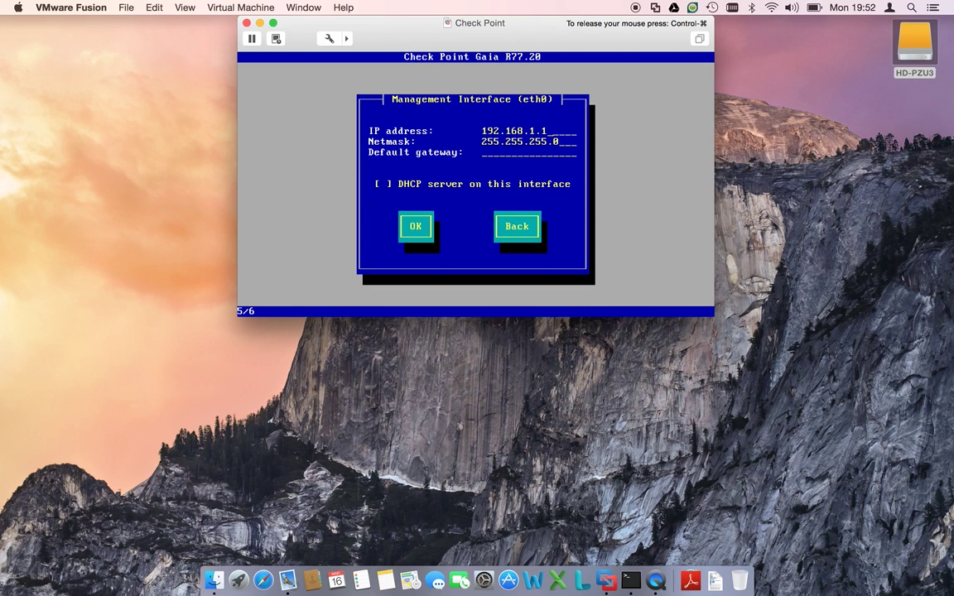
- Set eth0 to IP 172.16.168.10 with default gateway 172.16.168.254
key("BackSpace")
key("BackSpace")
key("BackSpace")
key("BackSpace")
key("BackSpace")
key("BackSpace")
key("BackSpace")
key("BackSpace")
key("BackSpace")
key("BackSpace")
key("BackSpace")
type("172.16.168.10")
key("Tab")
key("Tab")
type("172.16.168.254")
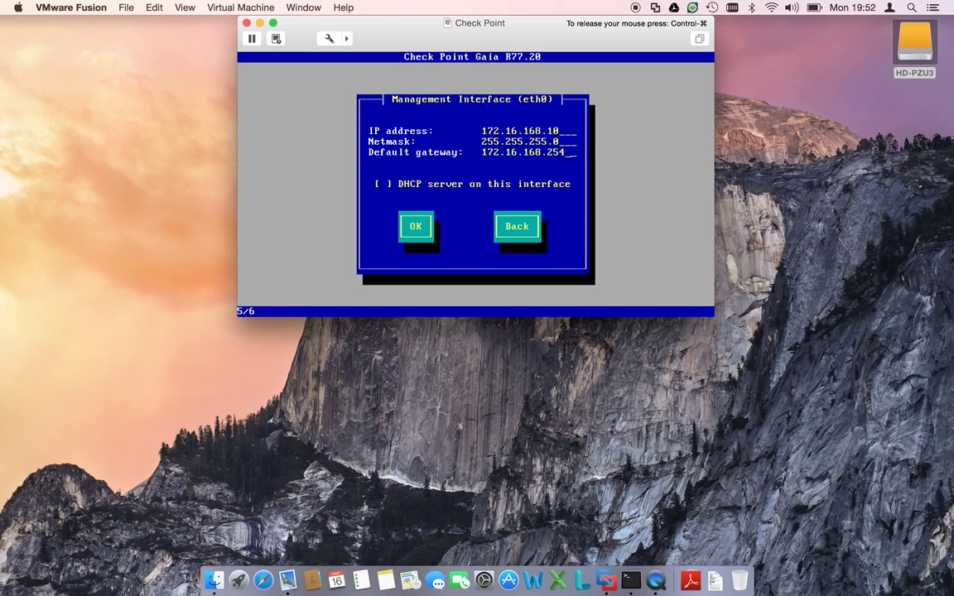
key("Tab")
key("Tab")
key("Return")
- Confirm formatting the drives and let the Gaia R77.20 installation run
key("Tab")
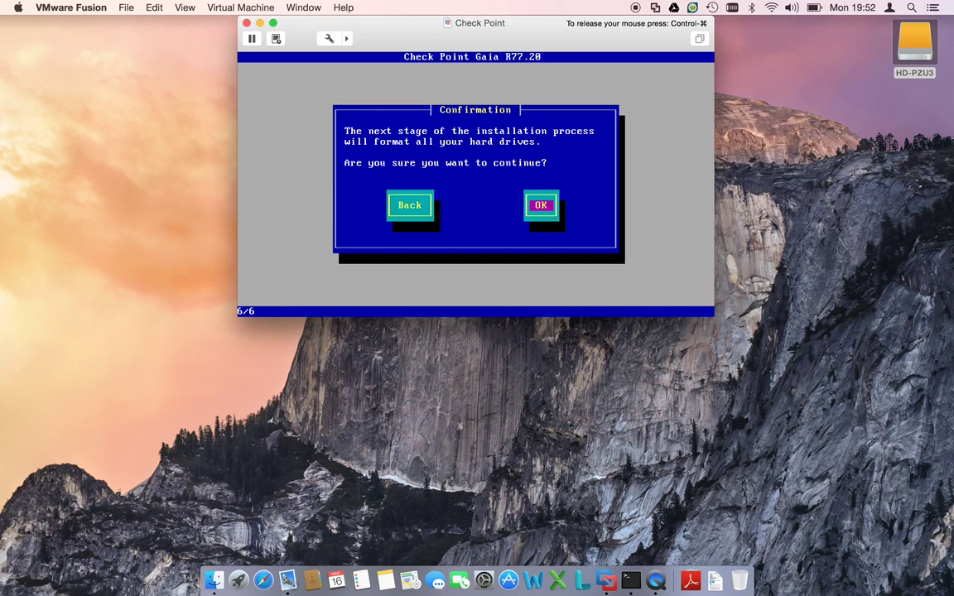
key("Return")
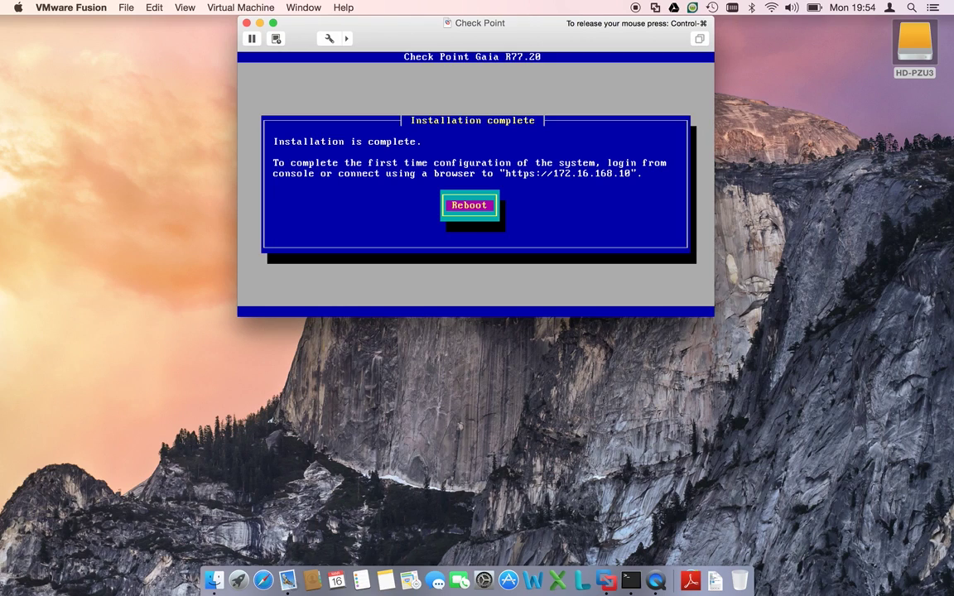
- Reboot the Gaia VM and launch Google Chrome from Spotlight
key("Return")
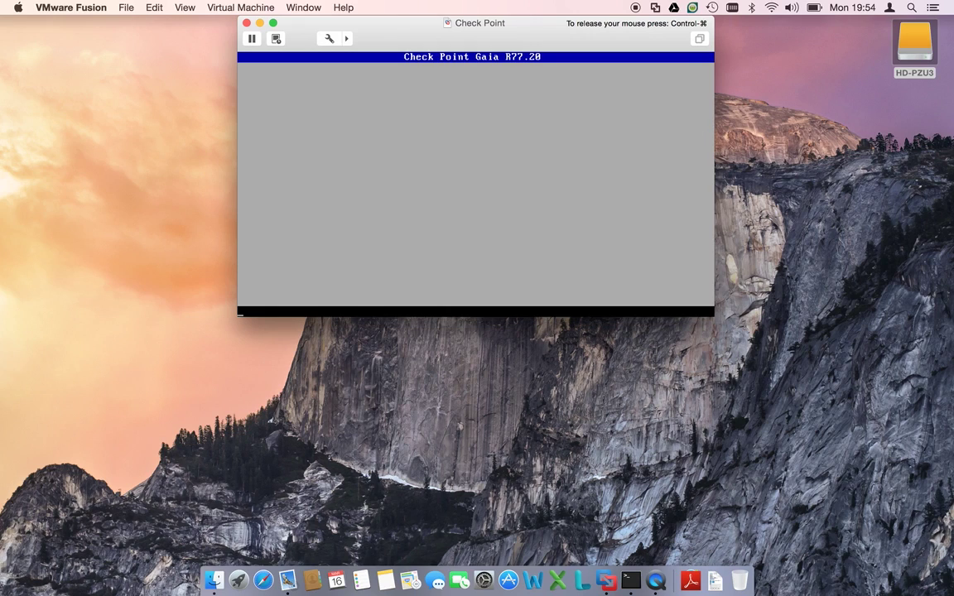
key("super+space")
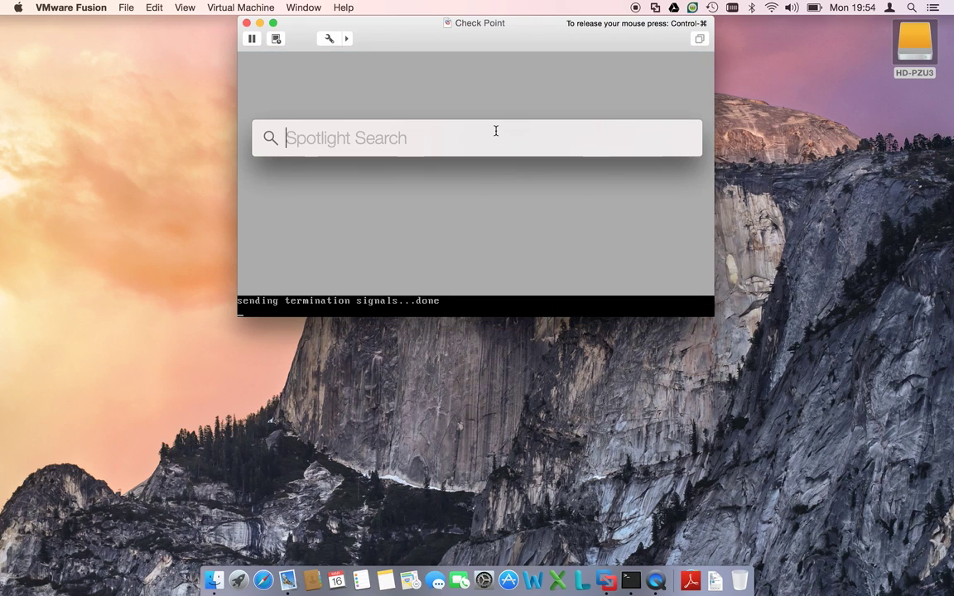
type("chrome")
key("Return")
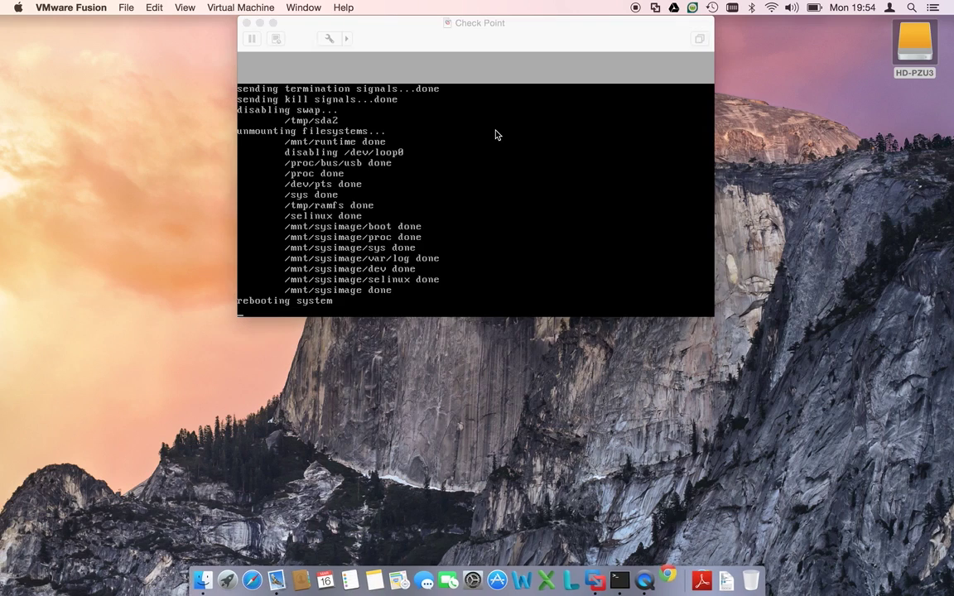
type("http")
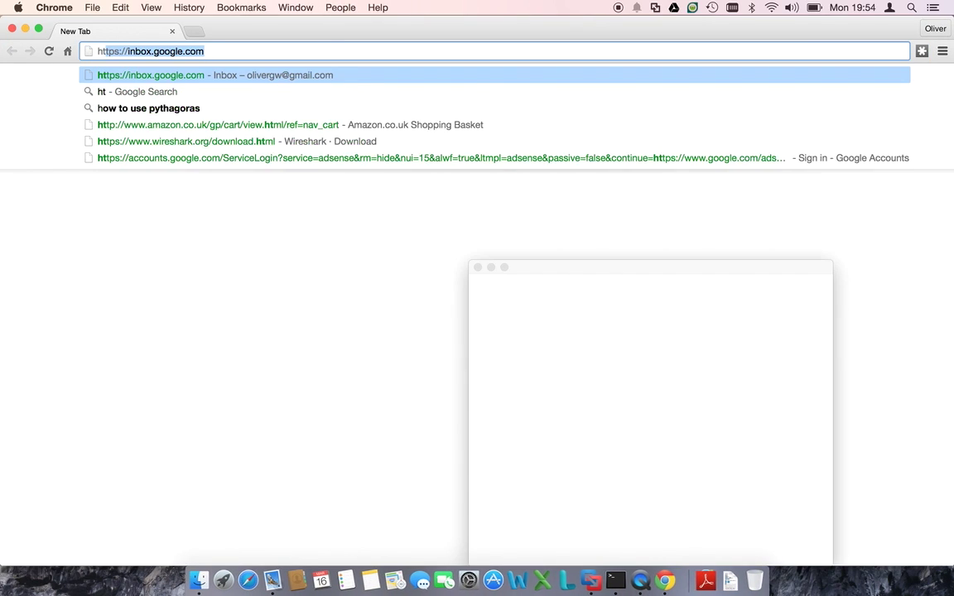
left_click(478, 268)
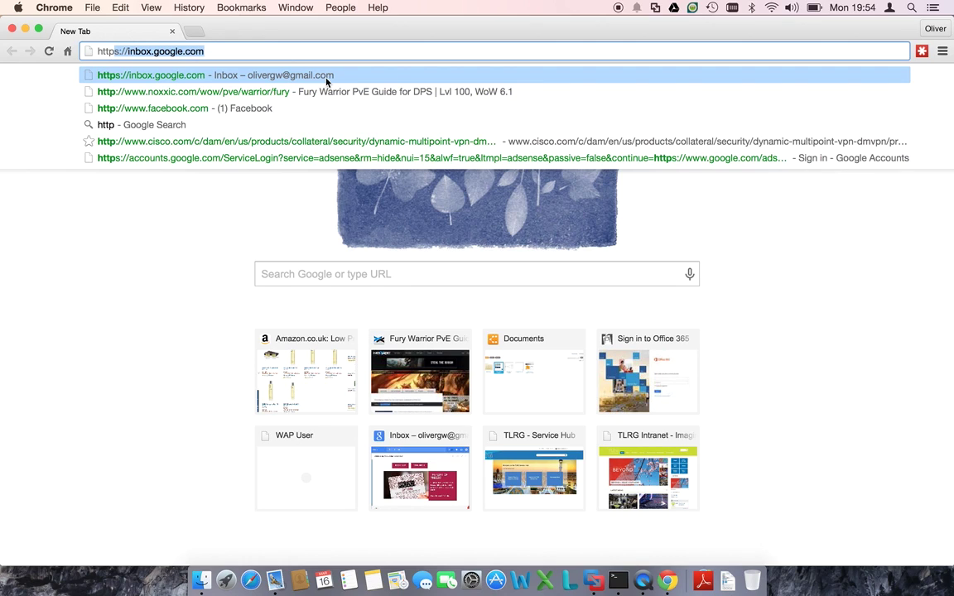
type("s://")
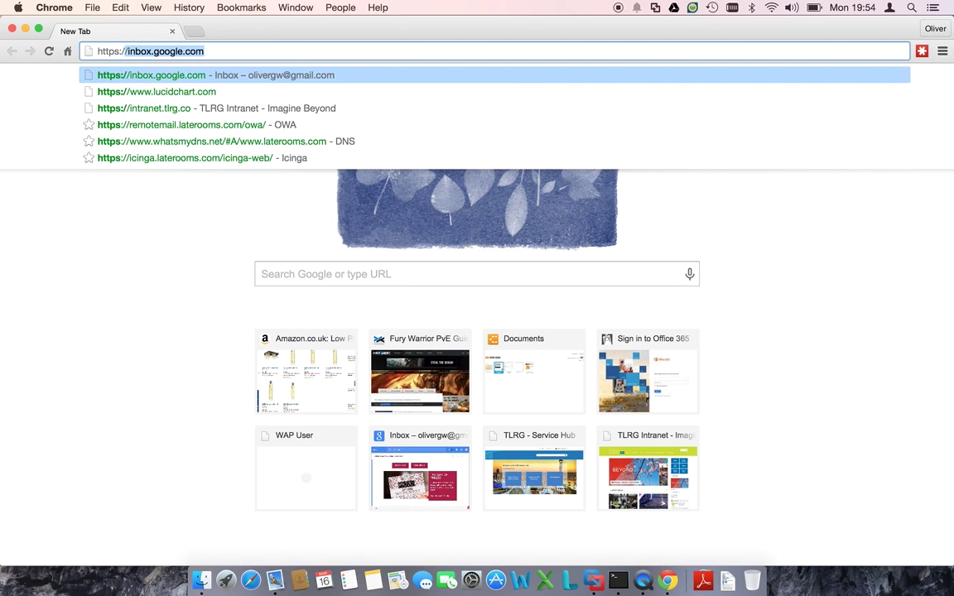
type("172.31.")
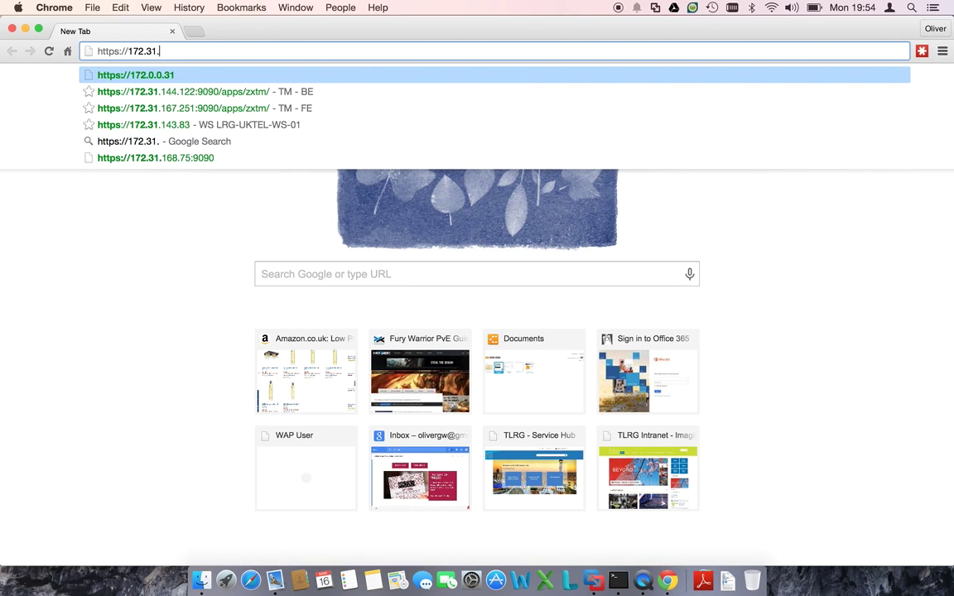
type("168")
key("BackSpace")
key("BackSpace")
key("BackSpace")
key("BackSpace")
key("BackSpace")
key("BackSpace")
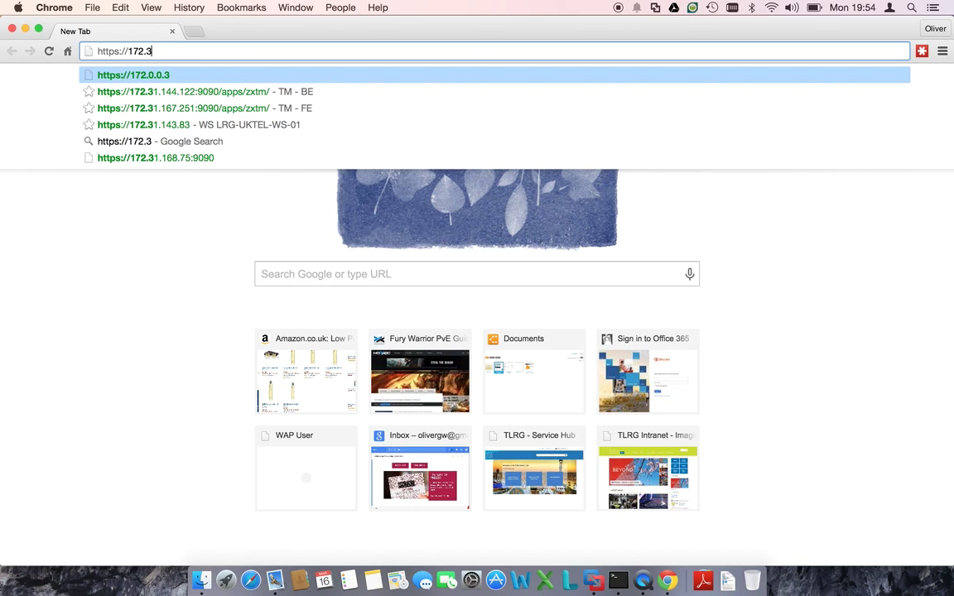
type("16")
key("BackSpace")
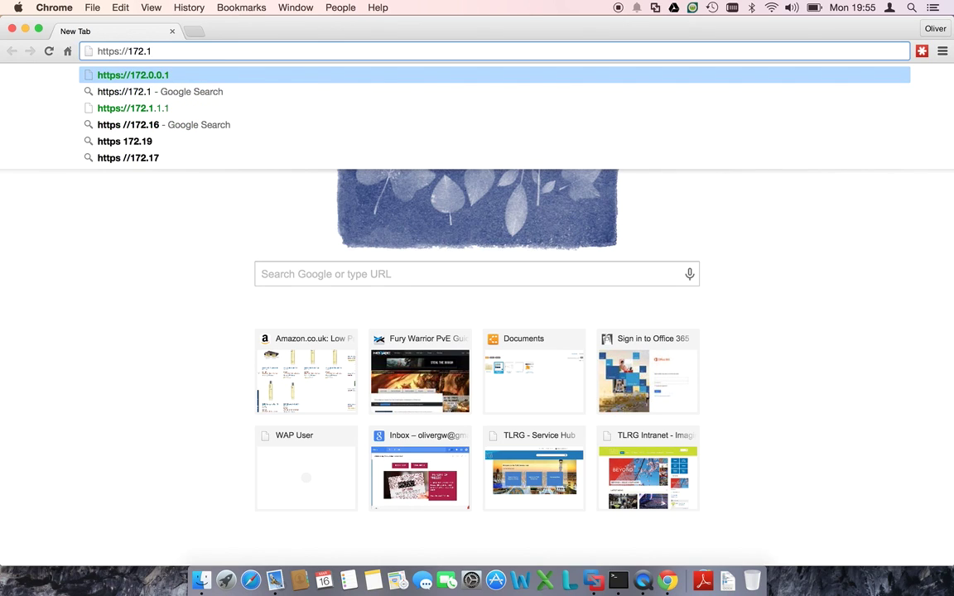
type("6.1")
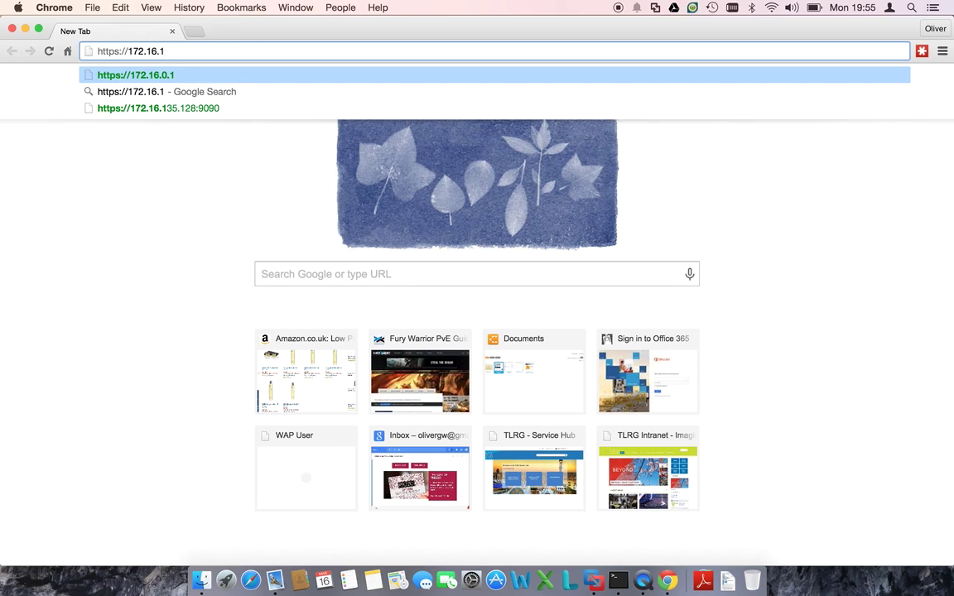
type("68.10")
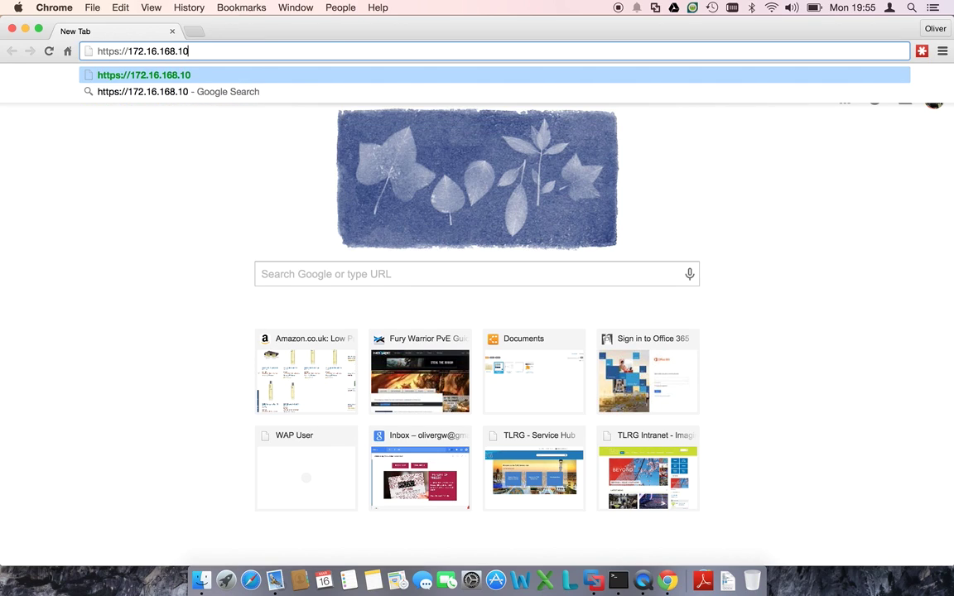
left_click(27, 29)
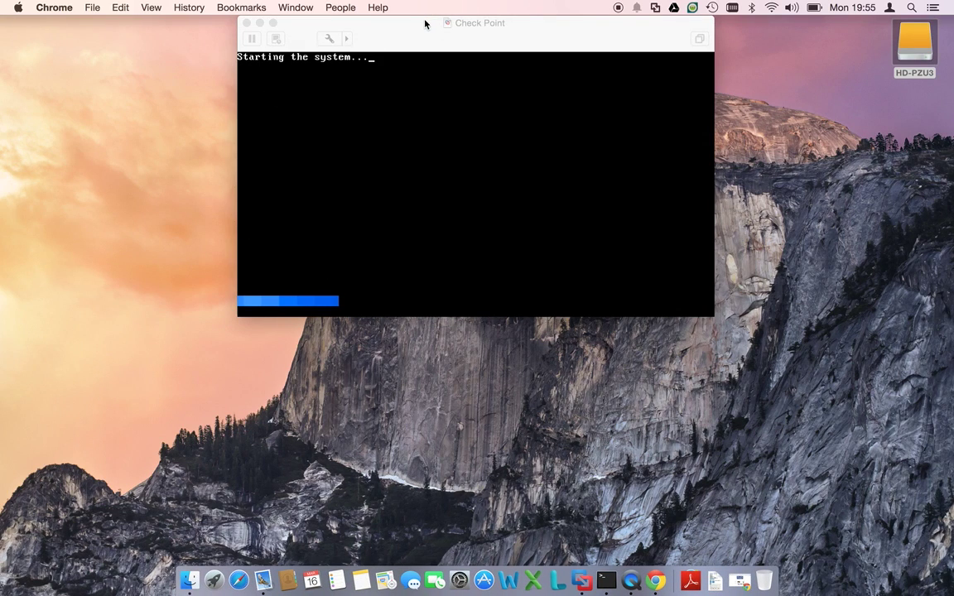
left_click(425, 23)
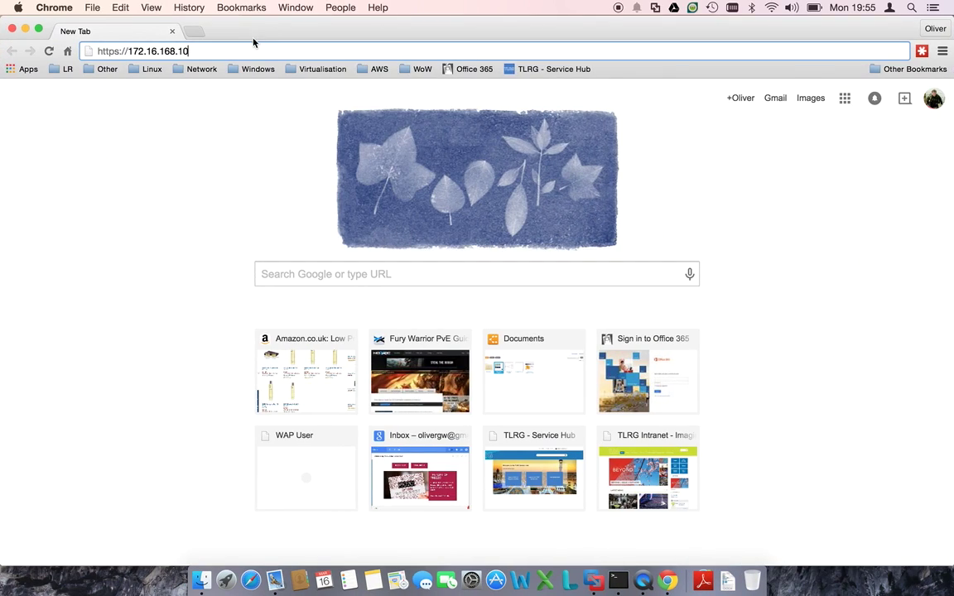
- Load the Gaia portal, bypass the certificate warning, and review the certificate details
key("Return")
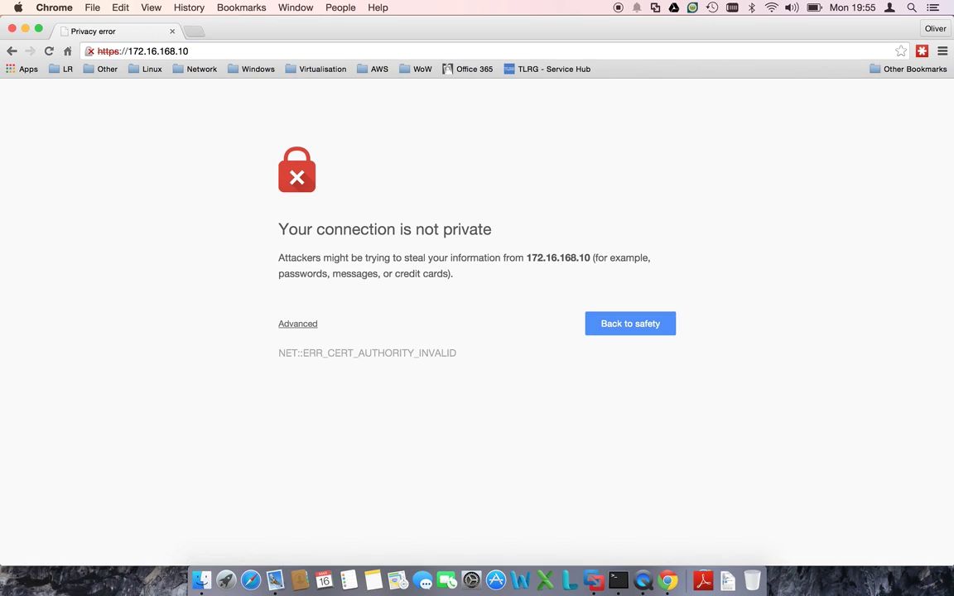
left_click(283, 324)
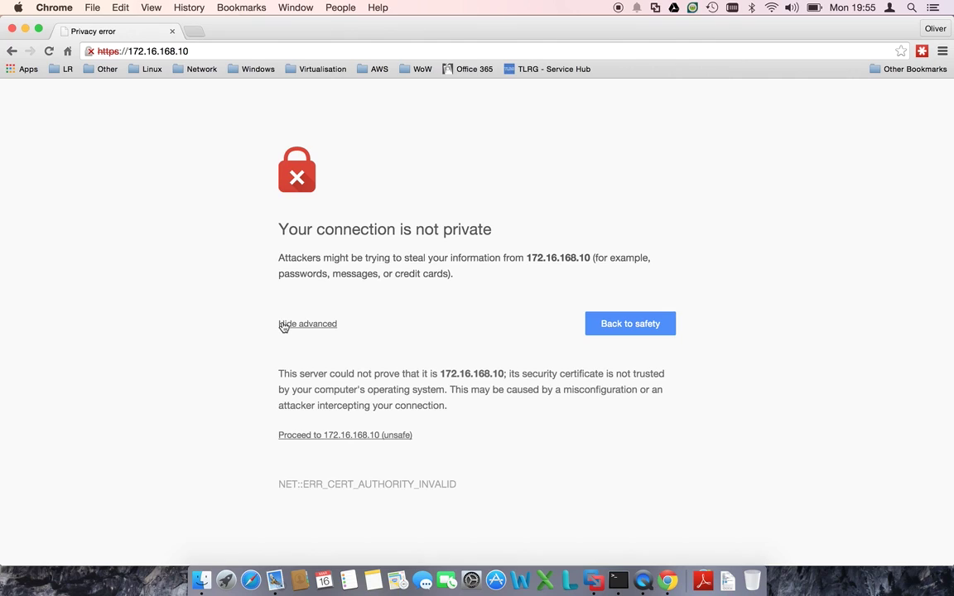
left_click(349, 435)
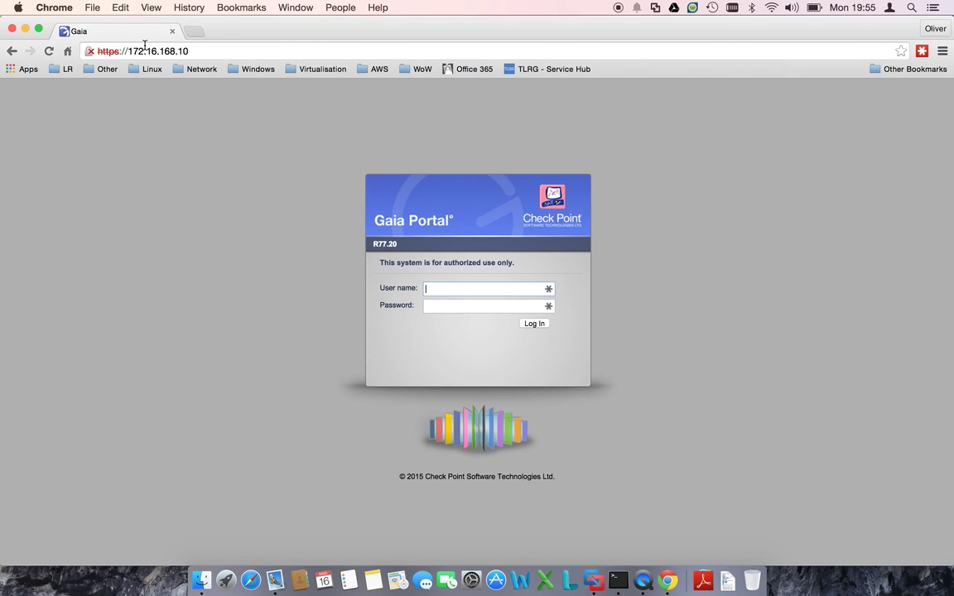
left_click(91, 51)
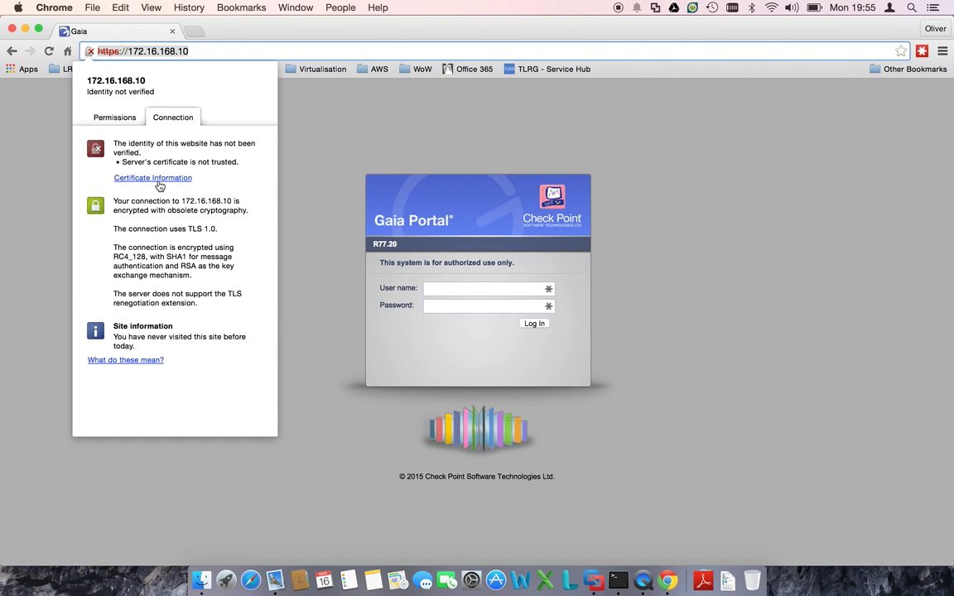
left_click(160, 180)
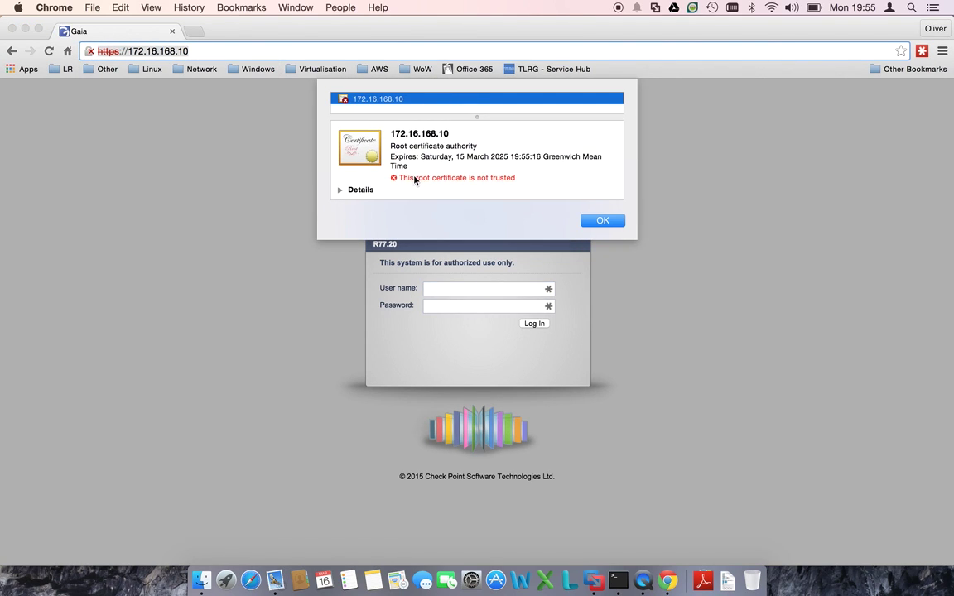
left_click(605, 220)
- Fill in the login with user name admin and the password
left_click(496, 292)
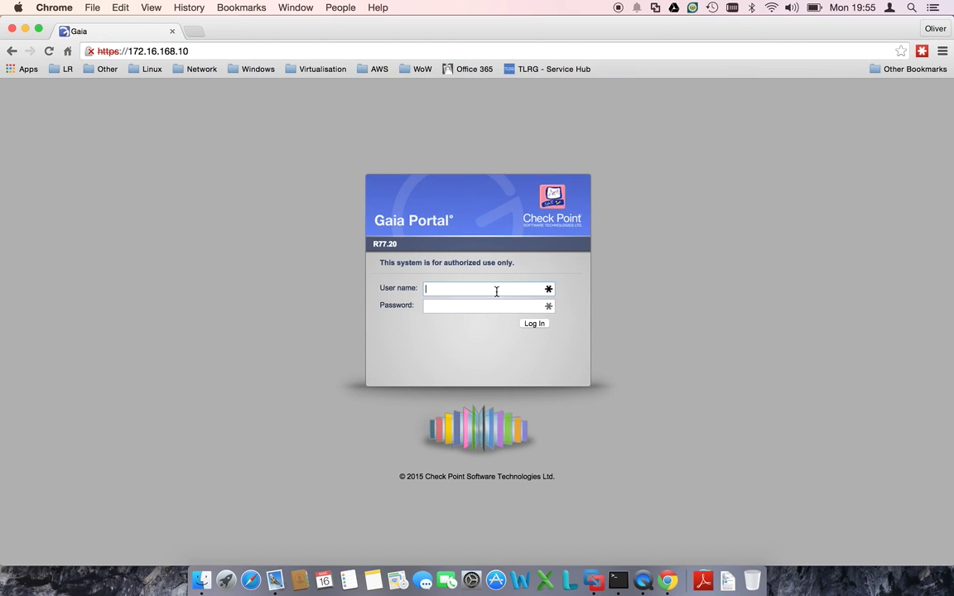
type("admin")
key("Tab")
type("•••••••")
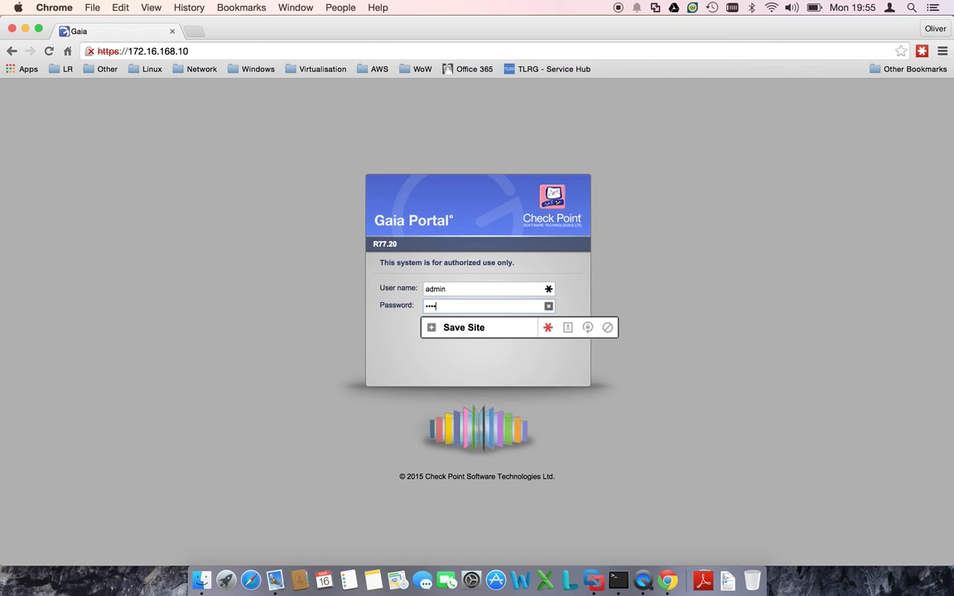
type("•")
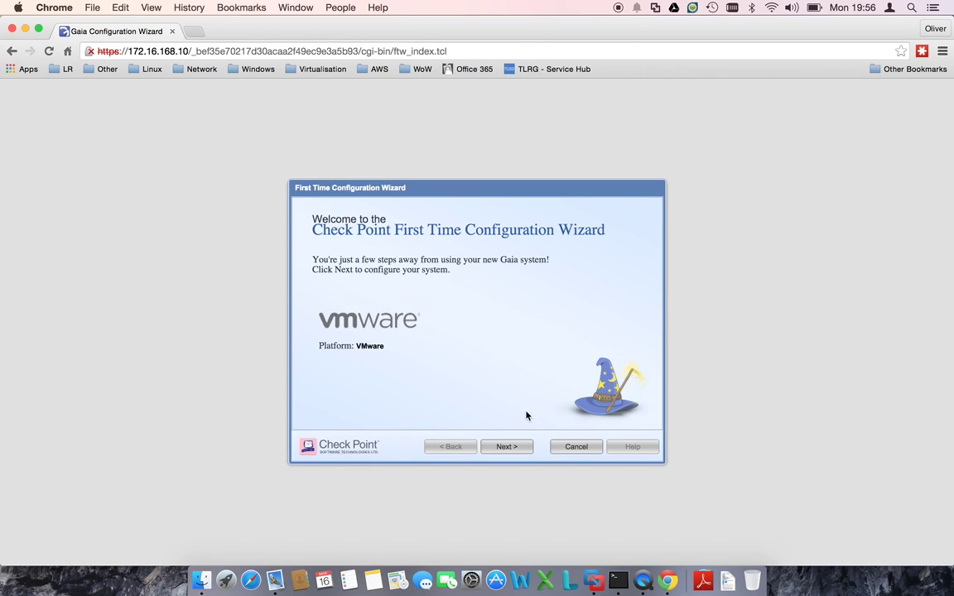
- Advance the wizard past the welcome, Deployment Options and Management Connection pages
left_click(512, 448)
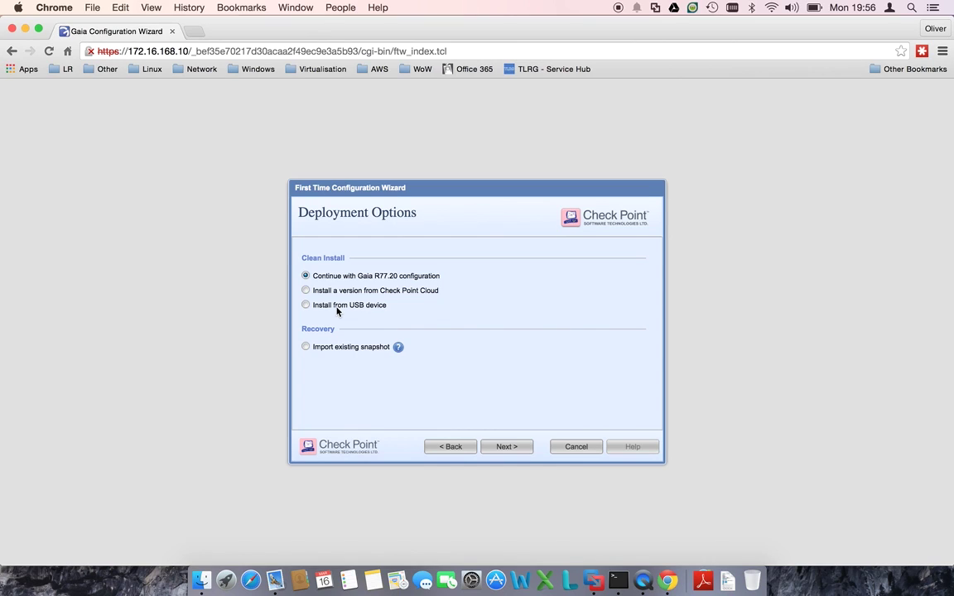
left_click(522, 450)
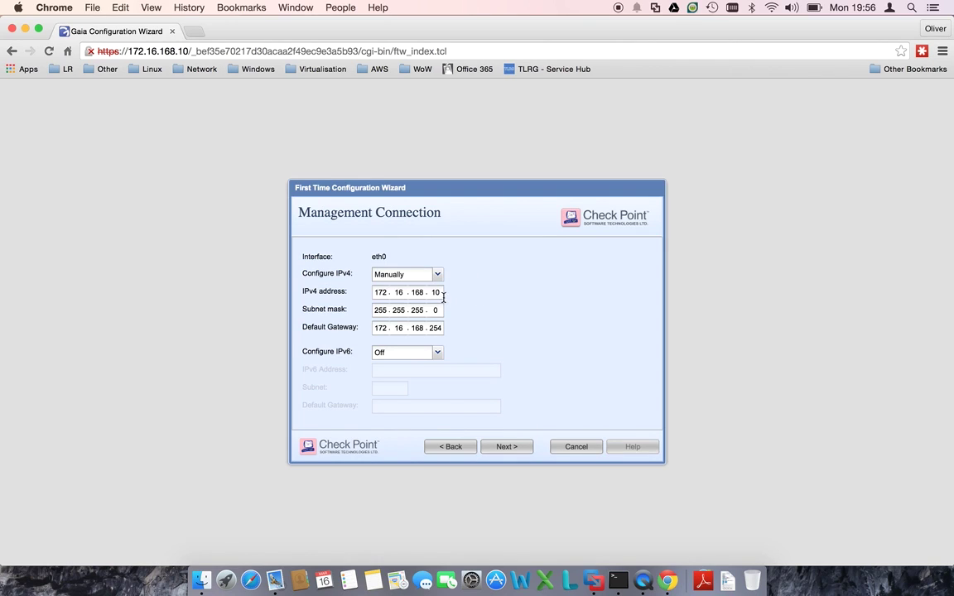
left_click(492, 452)
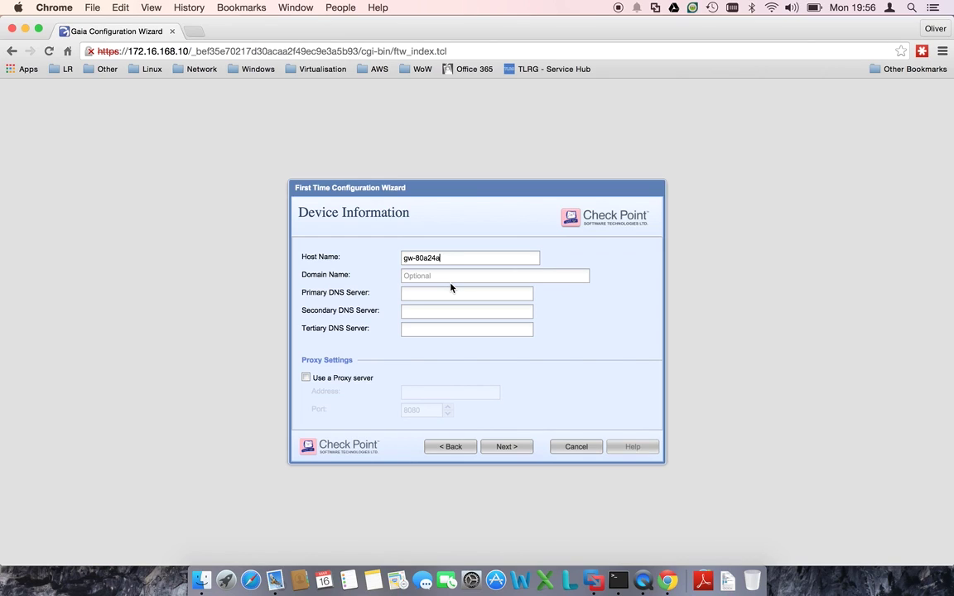
- Set domain ollie.local with DNS servers 8.8.8.8 and 8.8.4.4, and accept the date and time
left_click(448, 275)
type("ollie.local")
key("Tab")
type("8.8.8.8")
key("Tab")
type("8.8.4.4.")
left_click(509, 448)
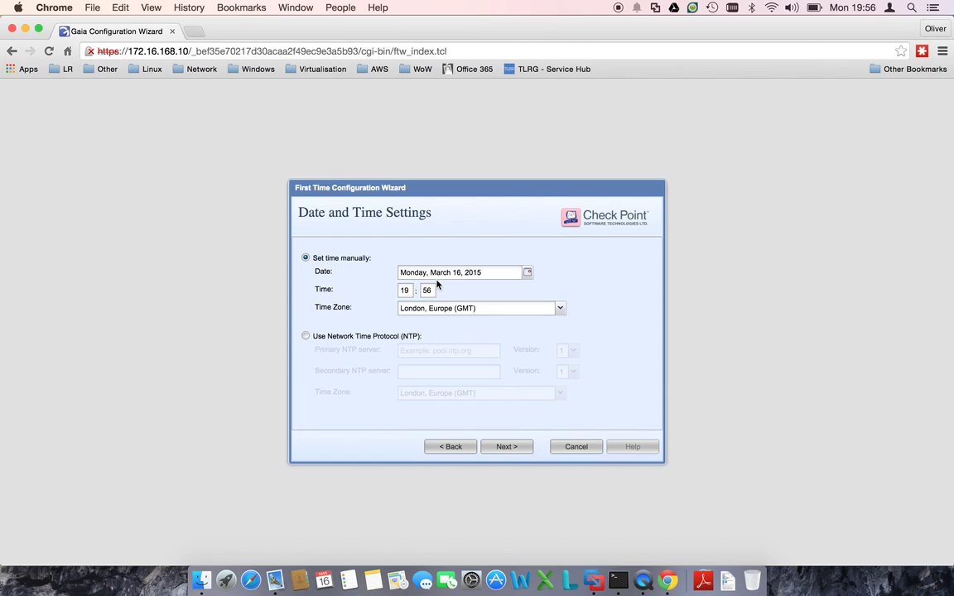
left_click(512, 448)
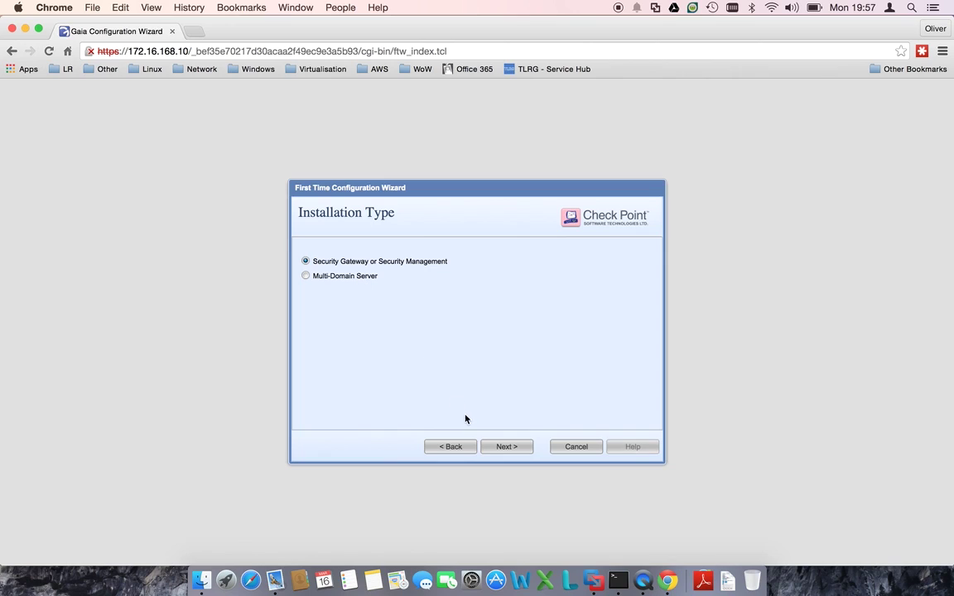
- Keep the gateway/management installation type with both Security Gateway and Security Management selected
left_click(506, 446)
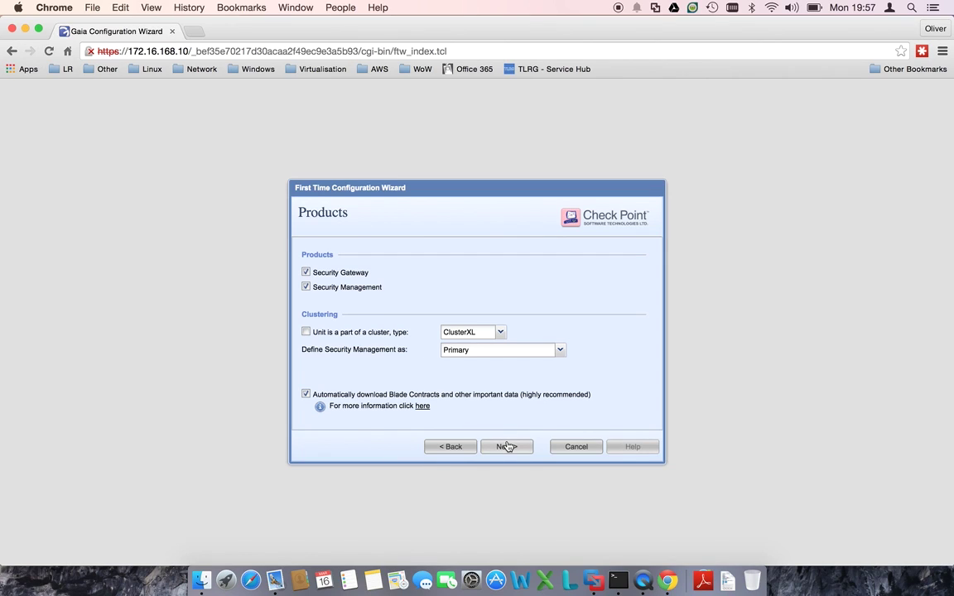
left_click(342, 274)
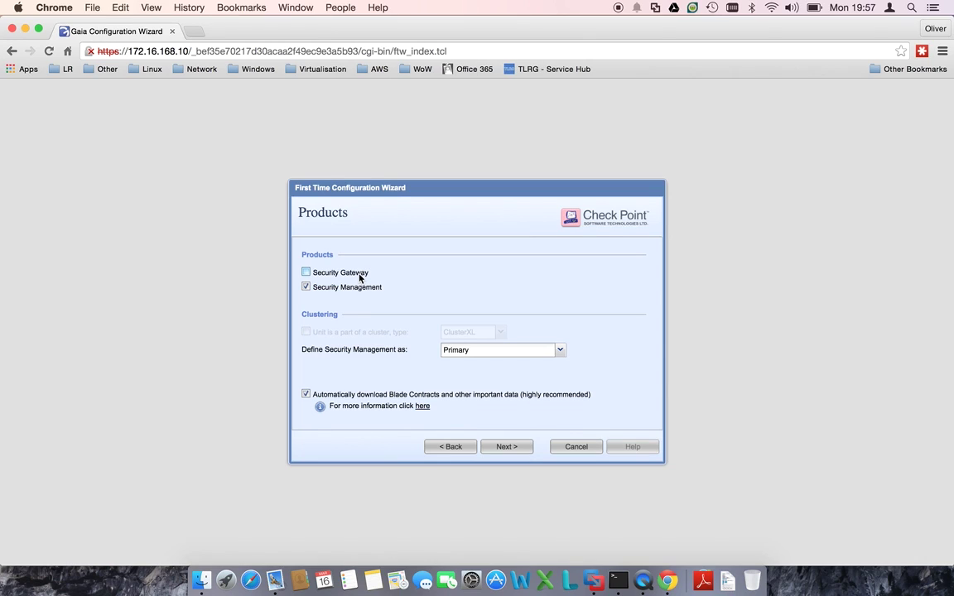
left_click(360, 275)
left_click(352, 288)
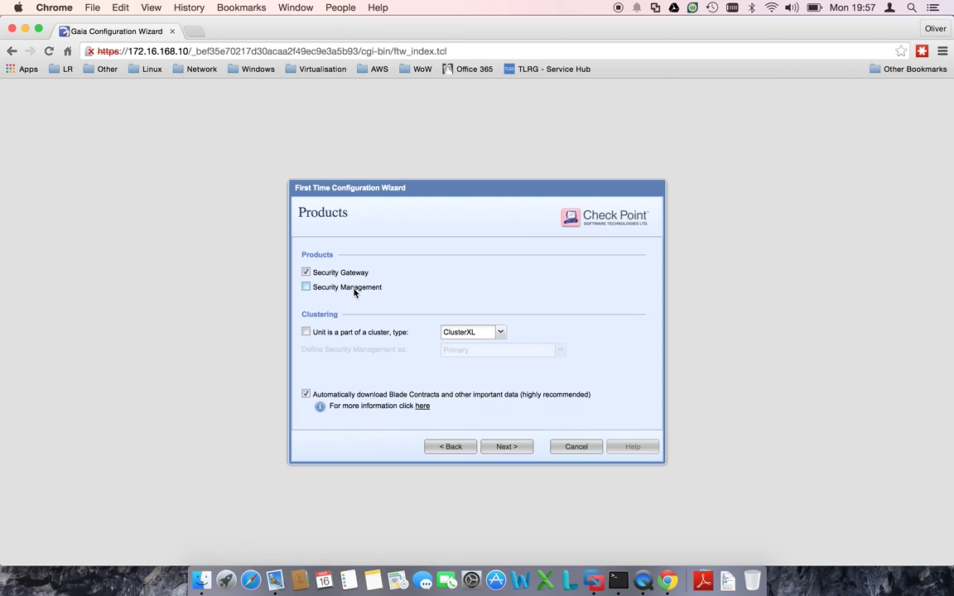
left_click(353, 291)
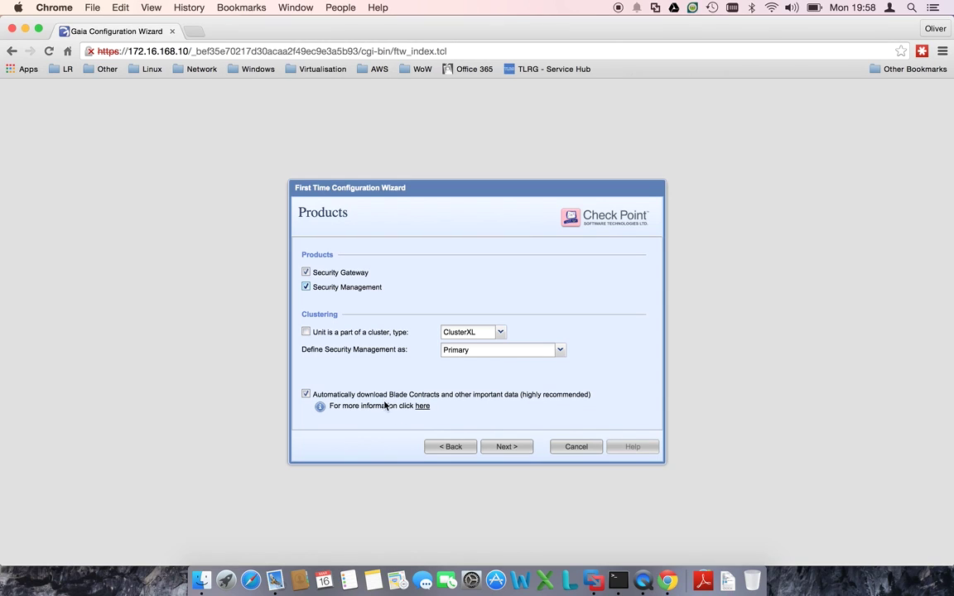
left_click(508, 447)
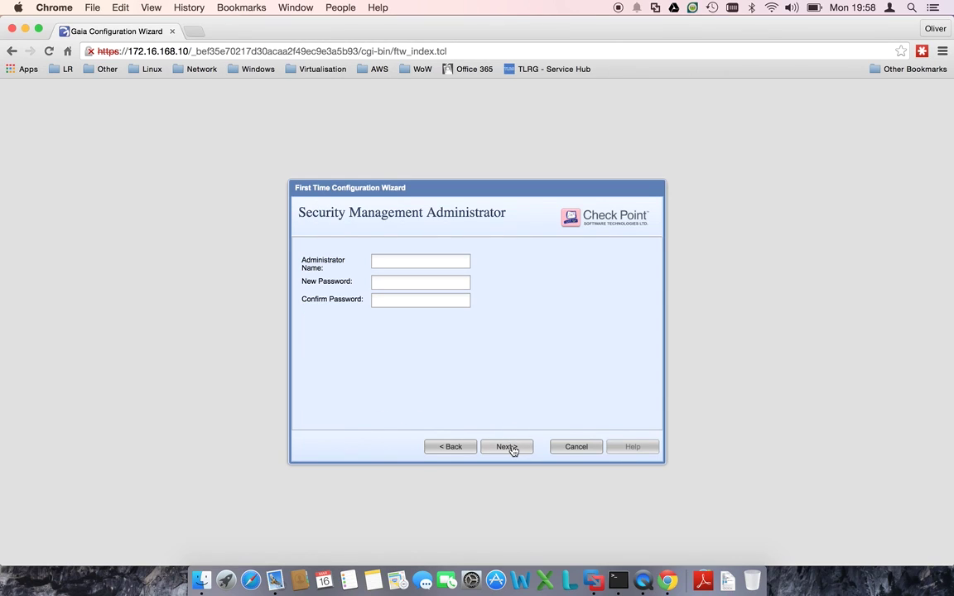
left_click(389, 263)
- Create the administrator fwadmin with a new password, confirmed
type("fwadmin")
key("Tab")
type("••••••")
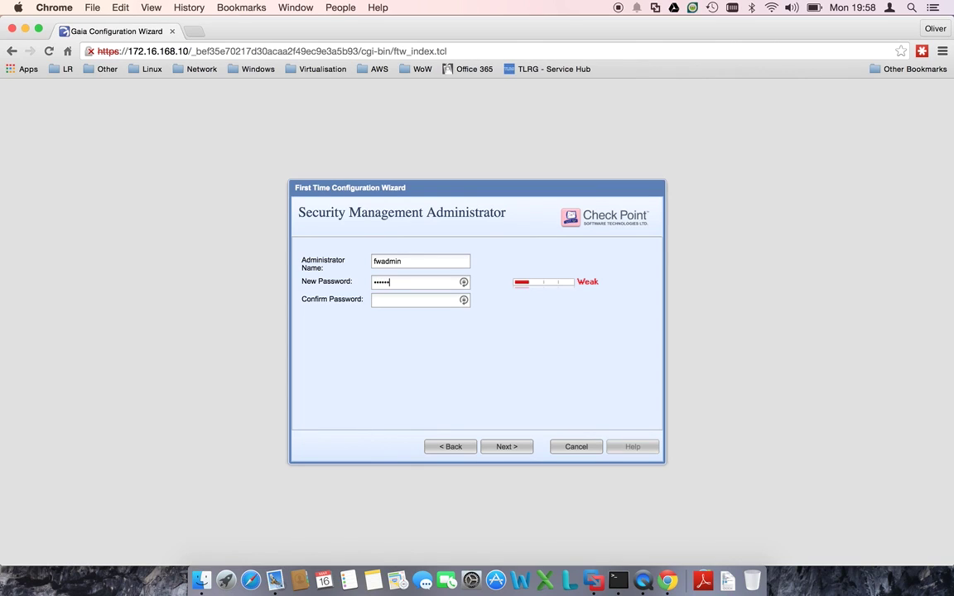
key("BackSpace")
key("BackSpace")
key("BackSpace")
key("BackSpace")
key("BackSpace")
key("BackSpace")
type("••••••••")
key("Tab")
type("••••••••")
- Allow GUI clients from any IP address and turn off product data sharing
left_click(526, 447)
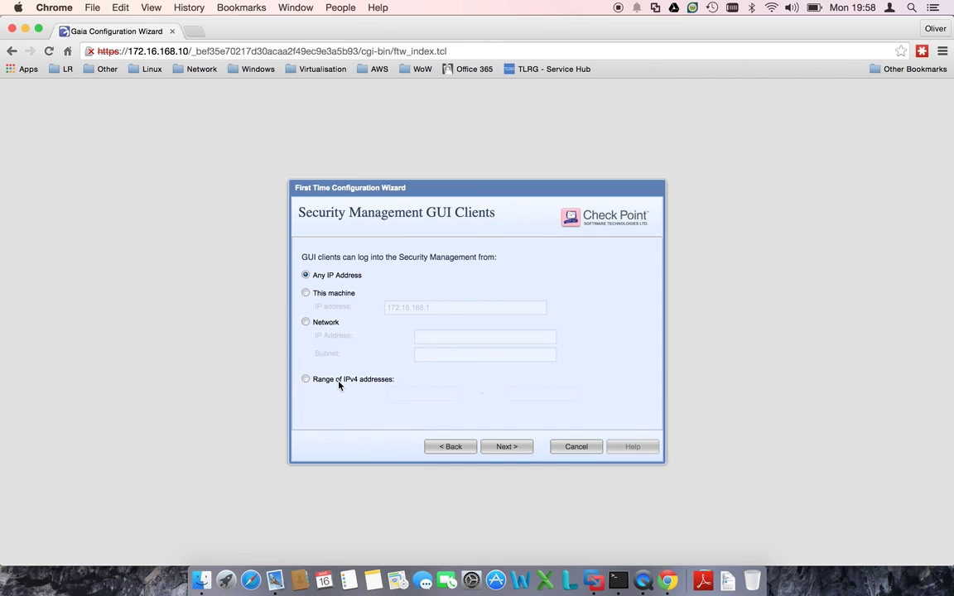
left_click(519, 447)
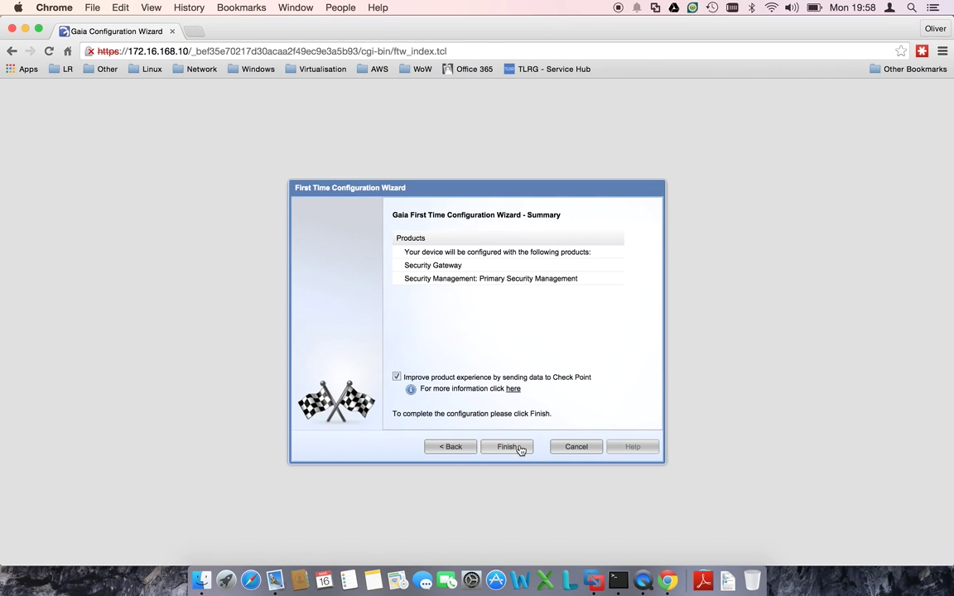
left_click(485, 380)
- Finish the wizard and confirm Yes to start the configuration process
left_click(508, 449)
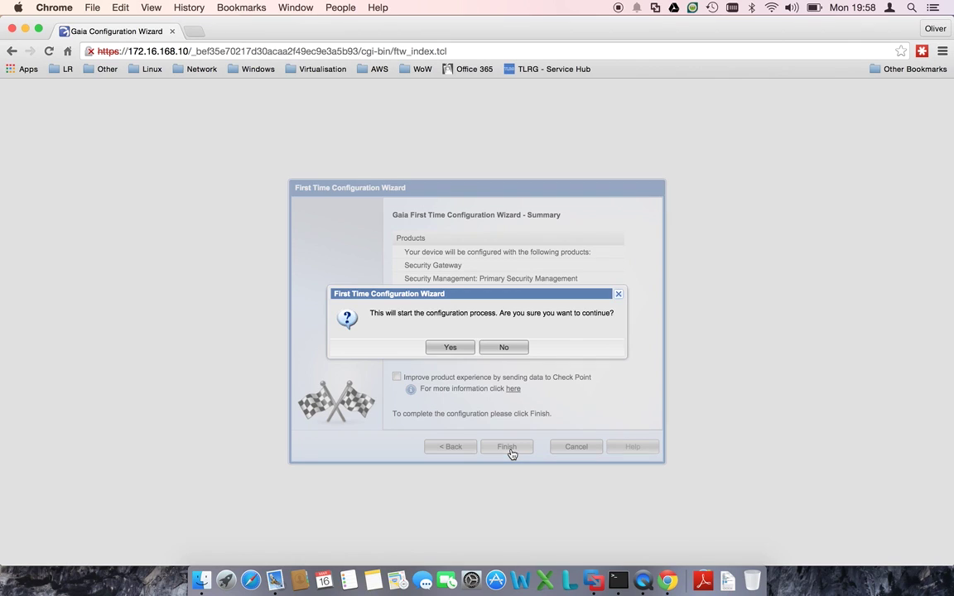
left_click(464, 351)
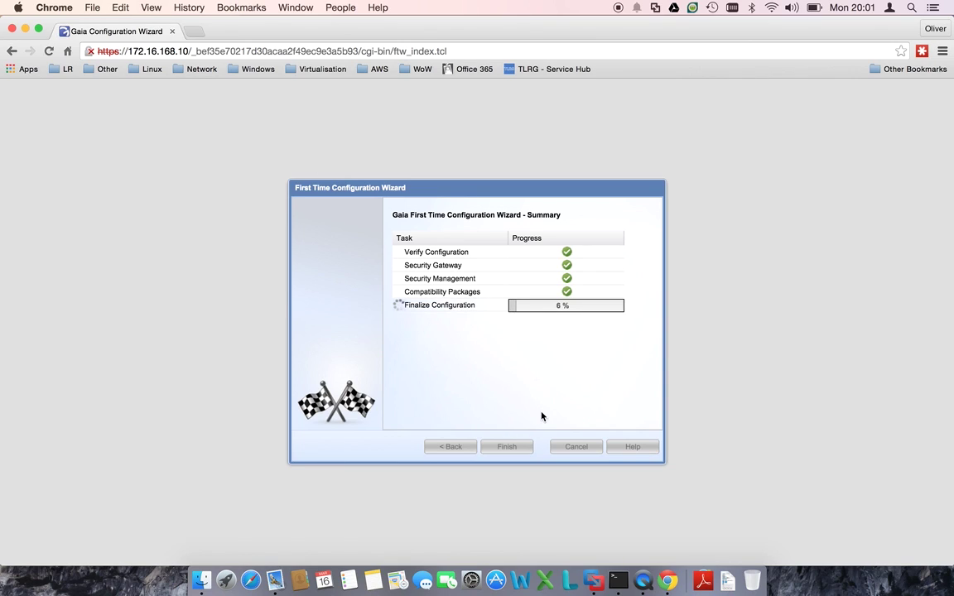
- Bring the Check Point VM console forward, browse its menus, then return to the wizard
left_click(594, 580)
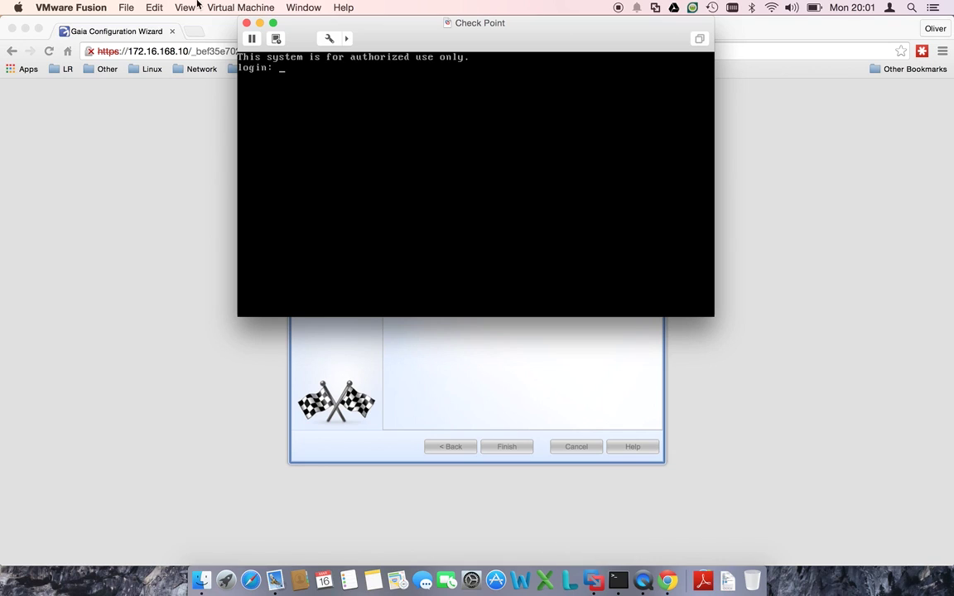
left_click(123, 7)
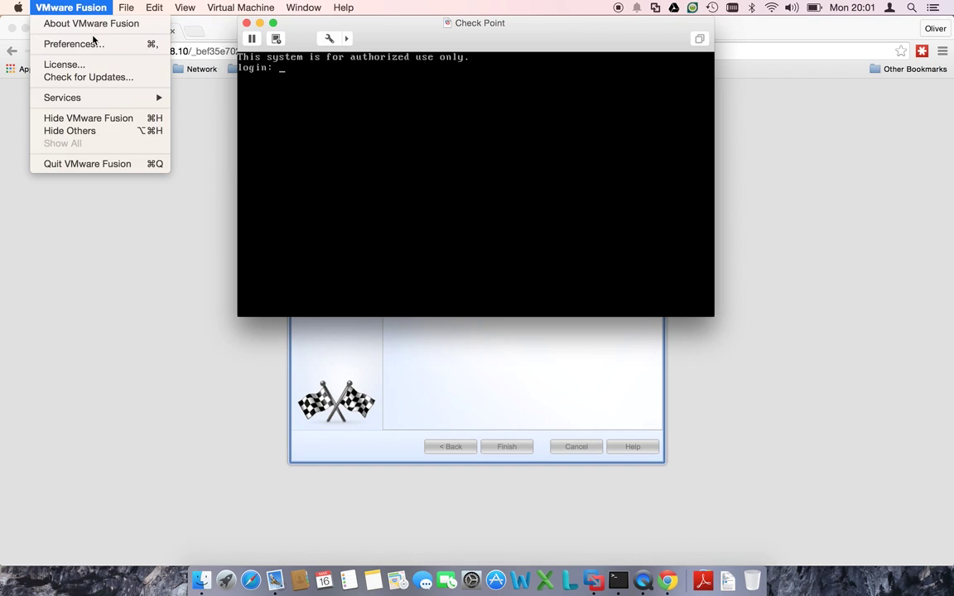
mouse_move(191, 10)
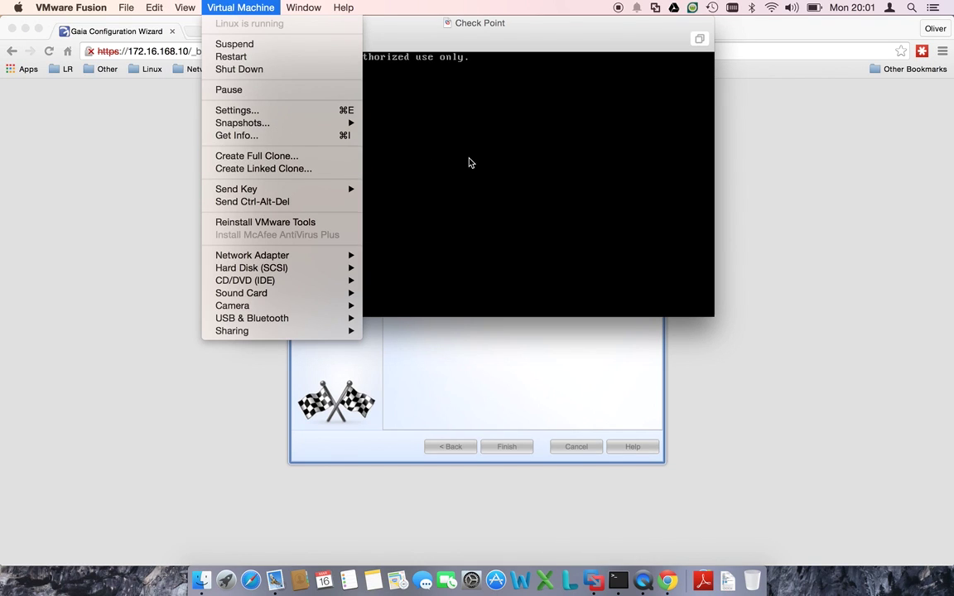
left_click(504, 51)
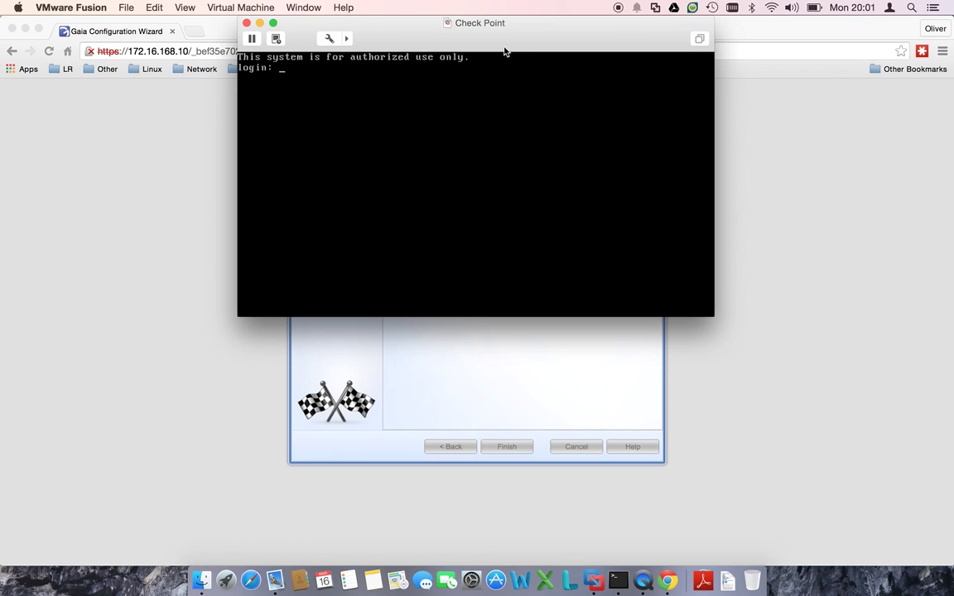
left_click(655, 7)
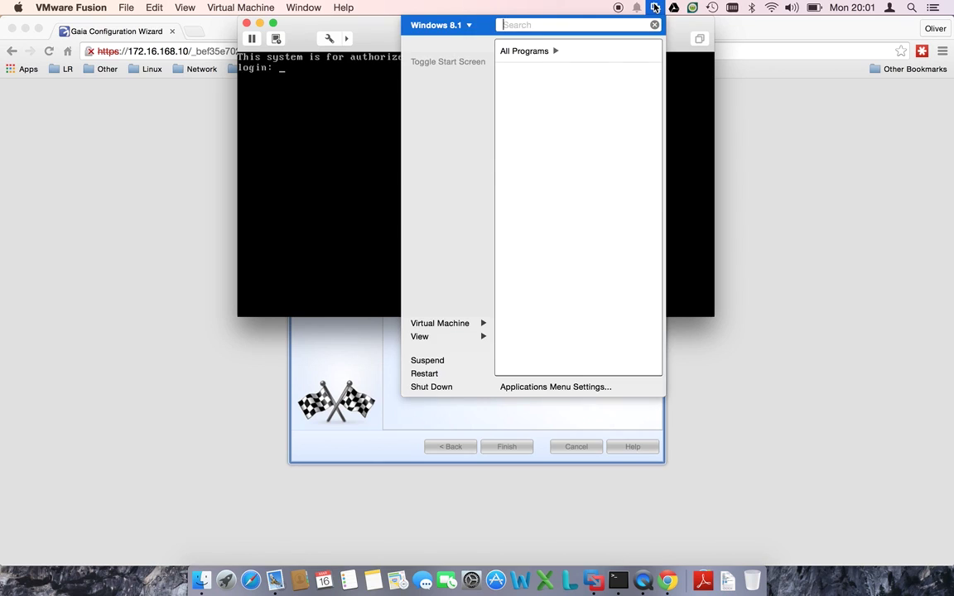
left_click(655, 8)
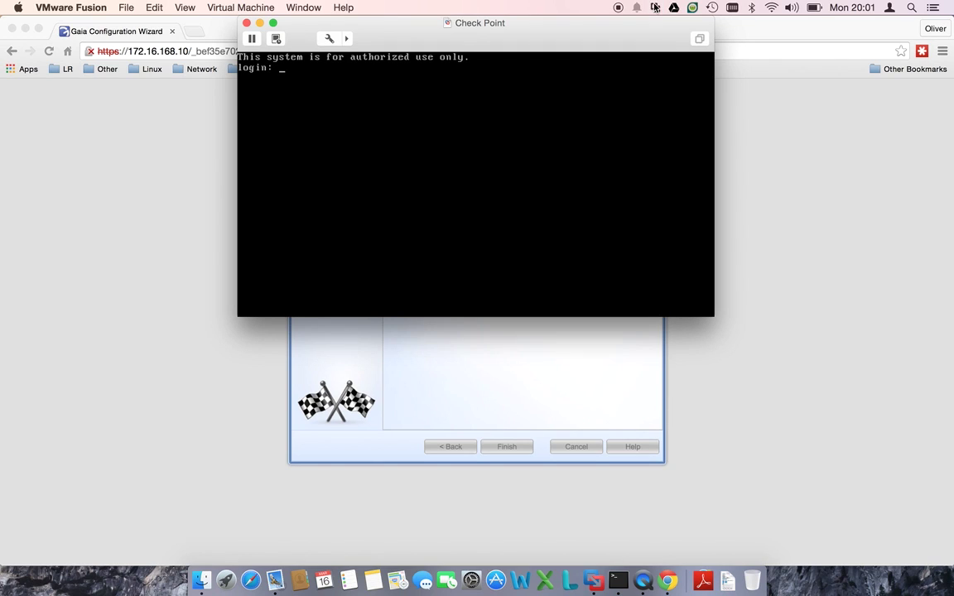
left_click(608, 369)
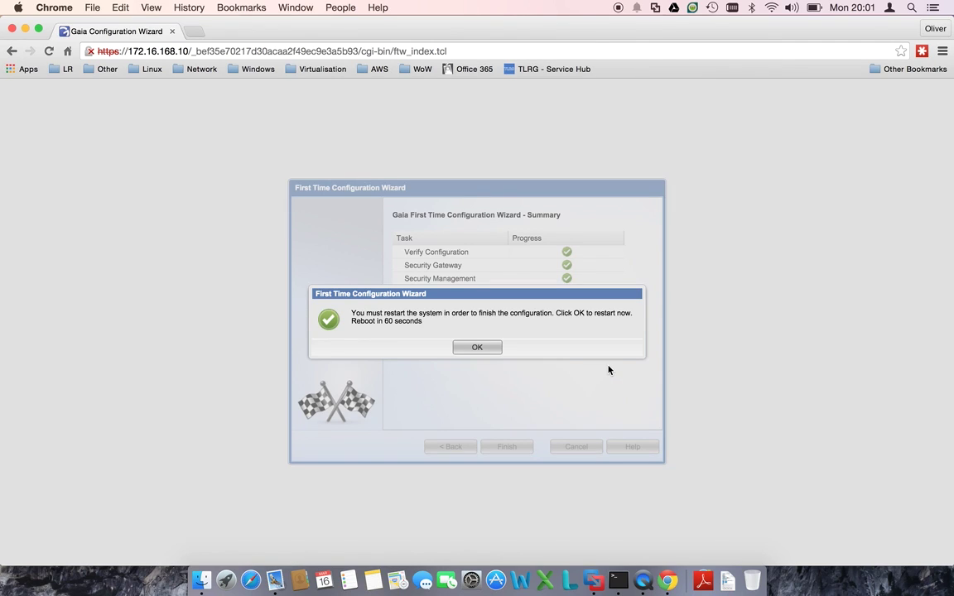
- Accept the restart prompt with OK to reboot now
left_click(469, 348)
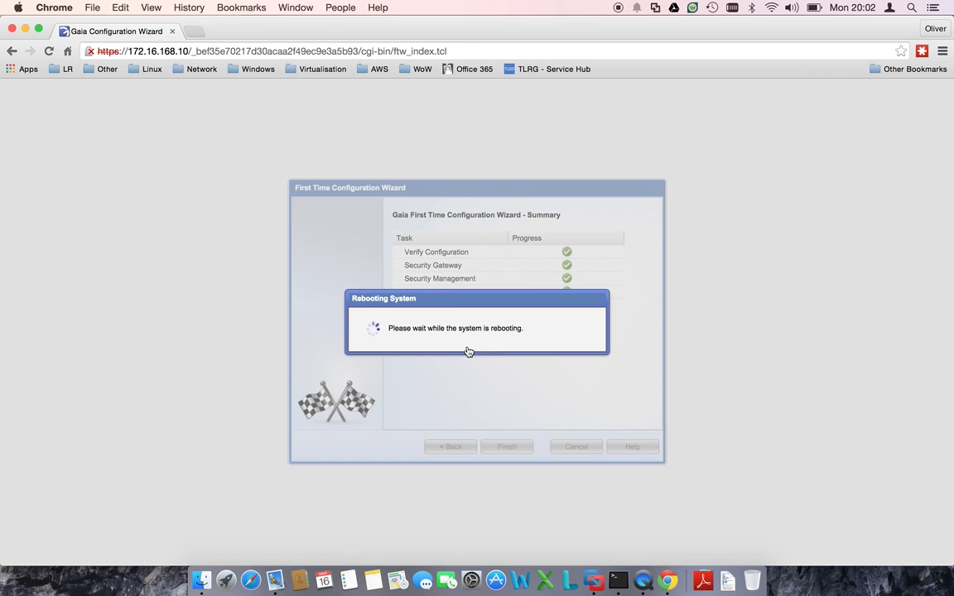
- Bring the VM console window forward to watch the reboot
left_click(592, 582)
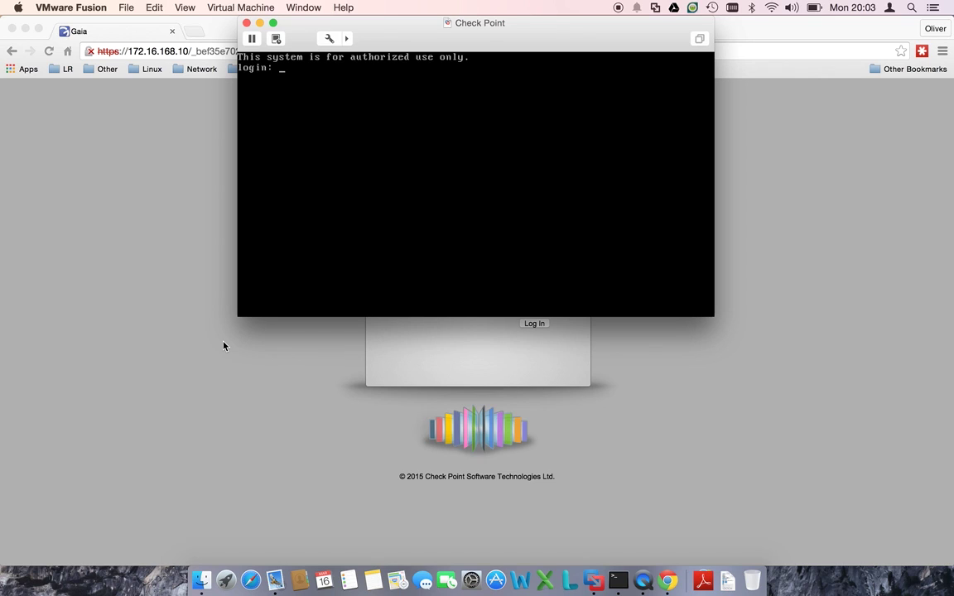
- Log in to the Gaia Portal as admin and decline saving the password
left_click(127, 324)
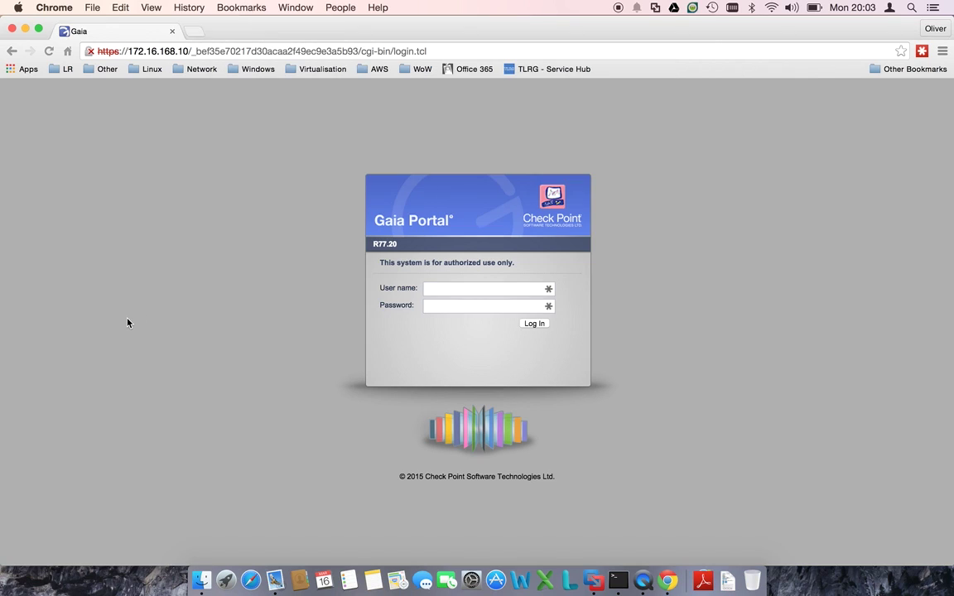
type("admin")
key("Tab")
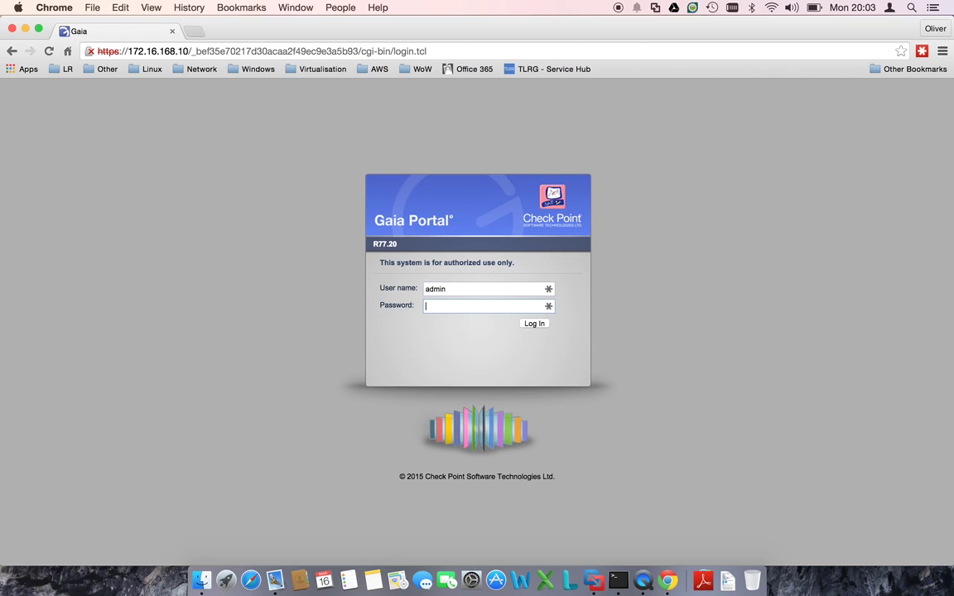
type("********")
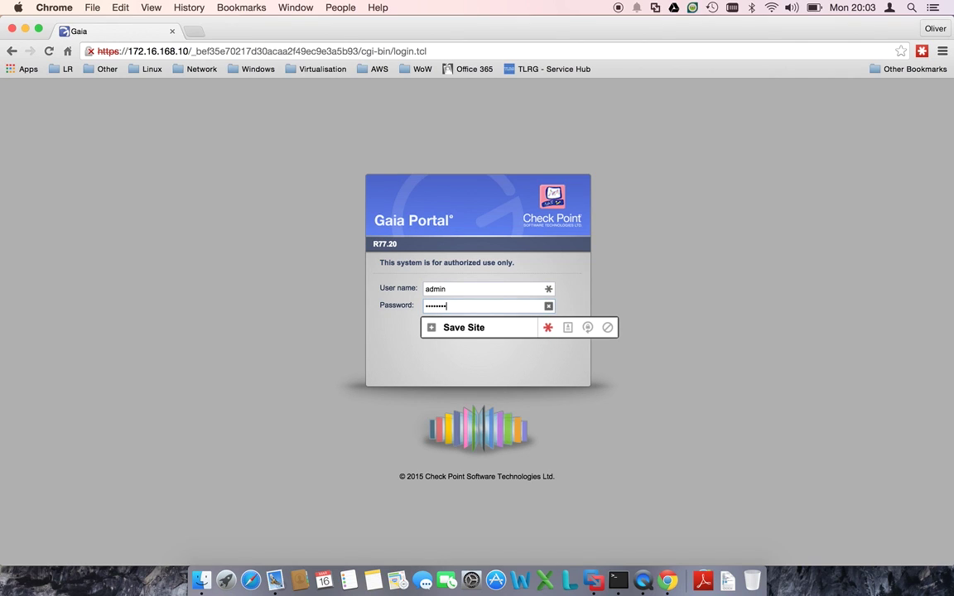
key("Return")
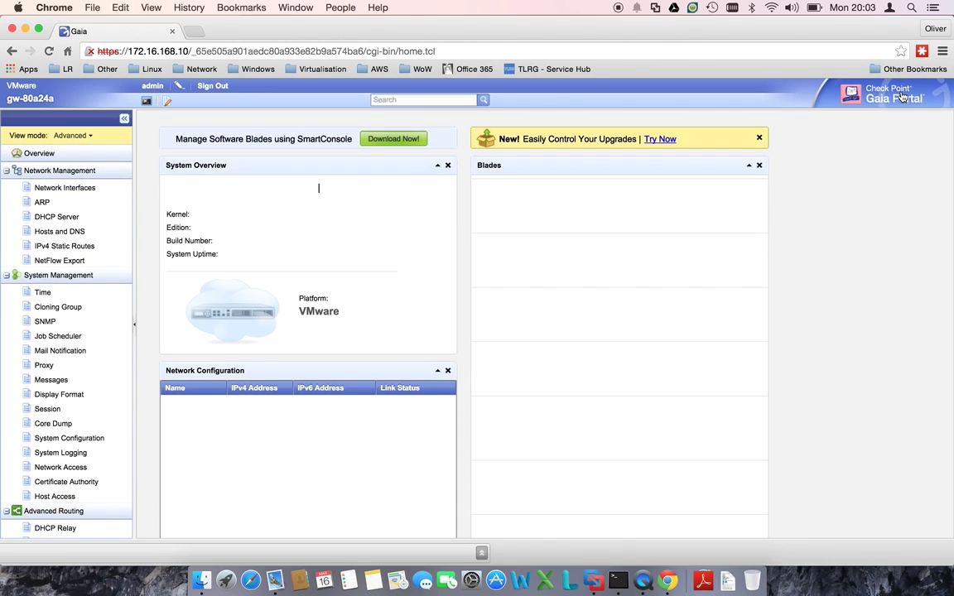
left_click(907, 88)
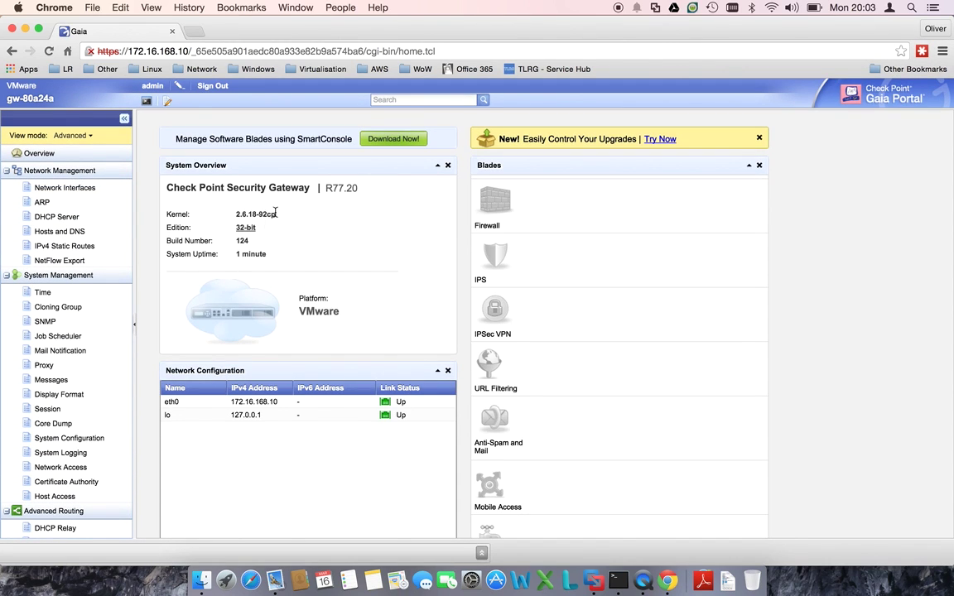
- Scroll through the Overview dashboard, then bring the VM console forward
scroll(280, 258, "down", 1)
scroll(280, 258, "down", 5)
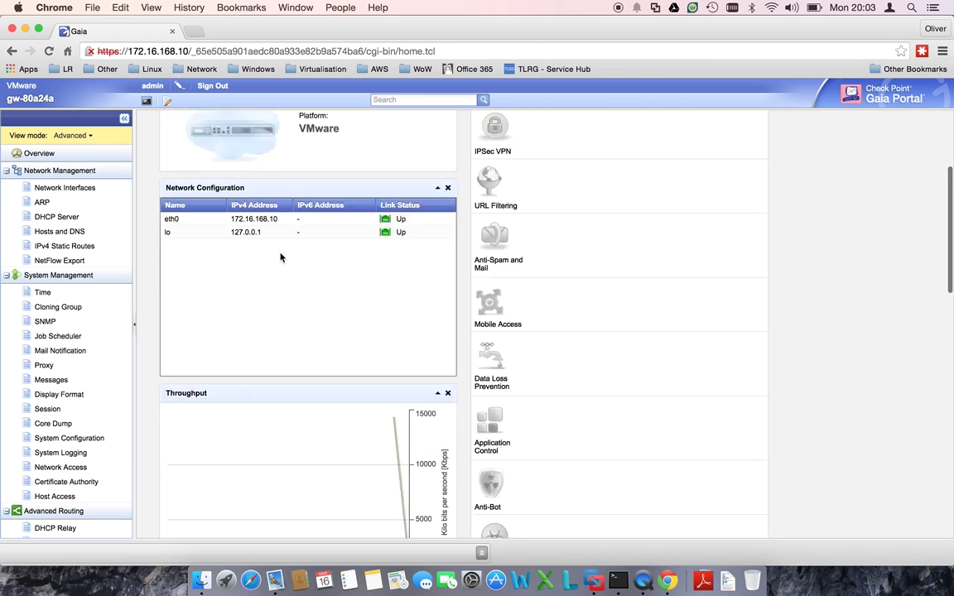
scroll(280, 257, "up", 6)
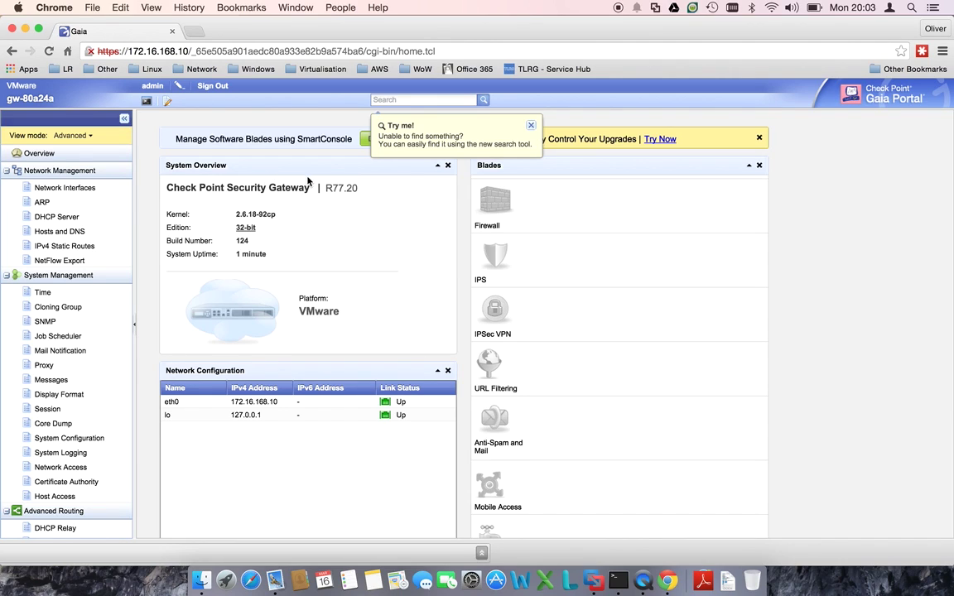
left_click(594, 580)
left_click(296, 35)
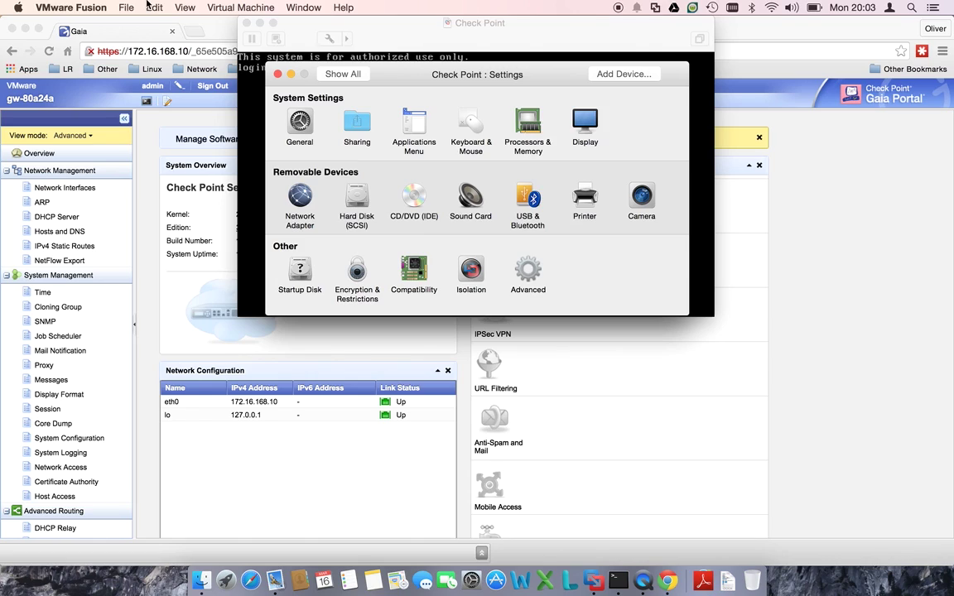
left_click(277, 75)
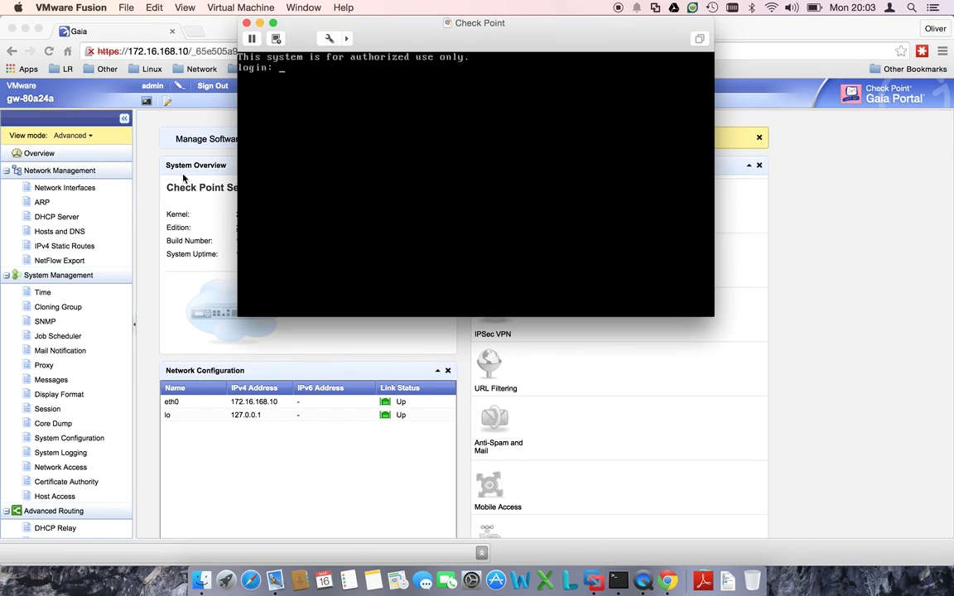
left_click(159, 220)
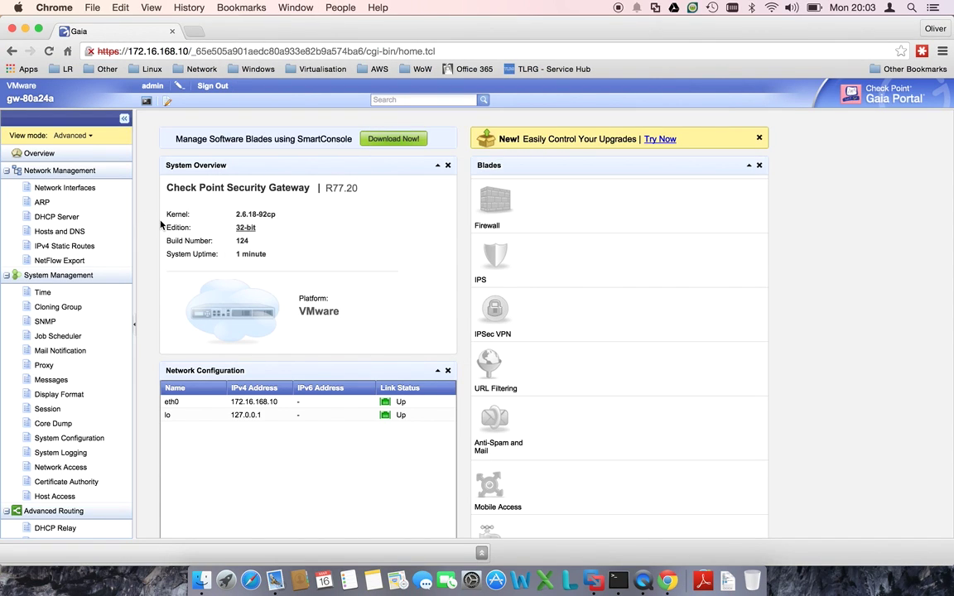
left_click(245, 227)
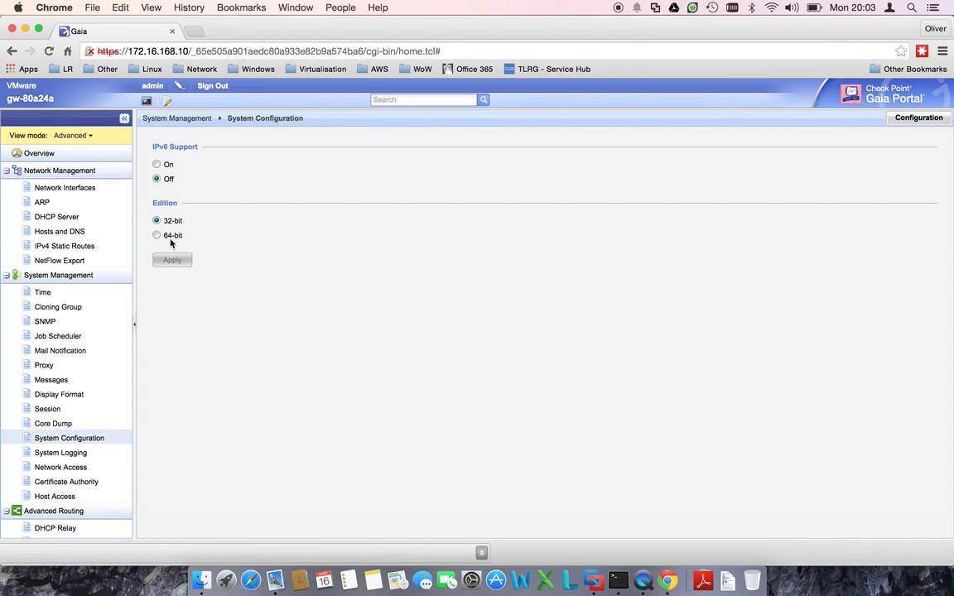
left_click(157, 236)
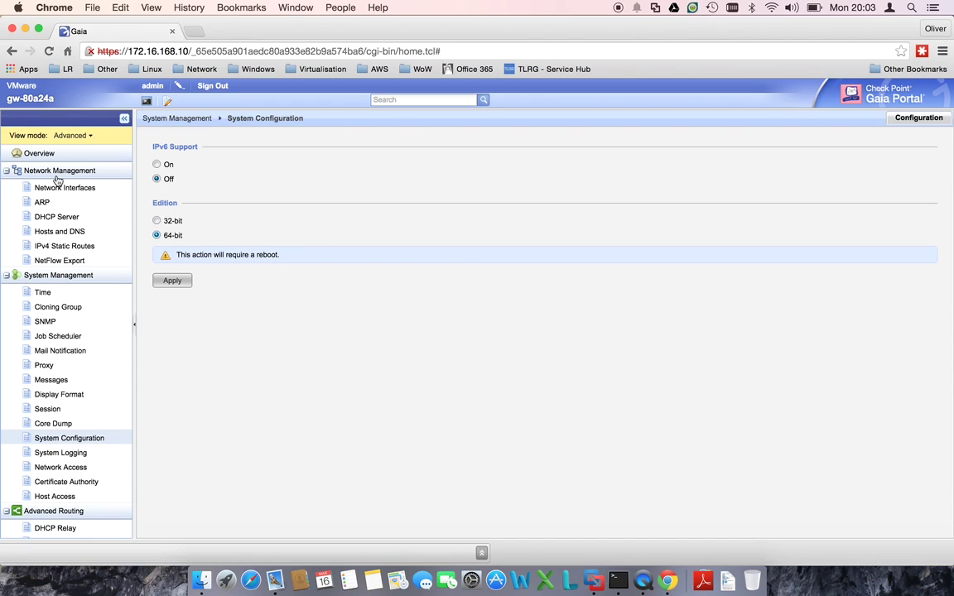
left_click(48, 154)
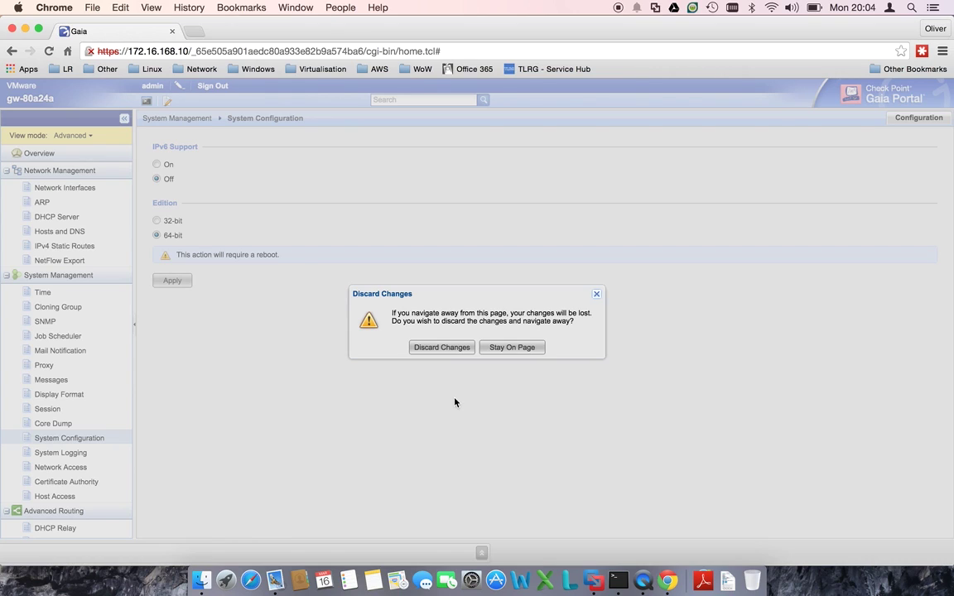
left_click(442, 348)
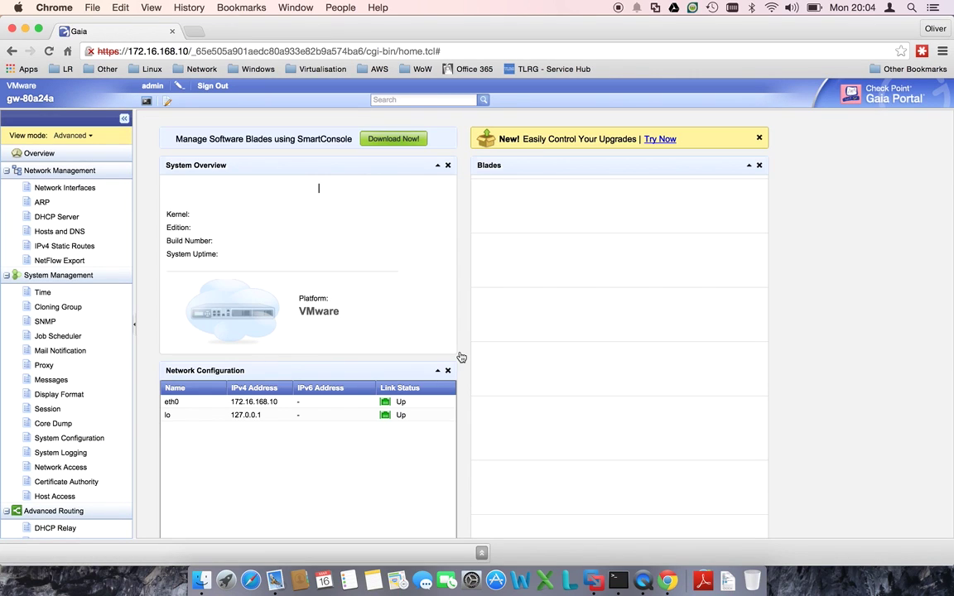
- Review the Network Interfaces page (eth0, lo) in Advanced view and its list of addable interface types
scroll(461, 358, "down", 1)
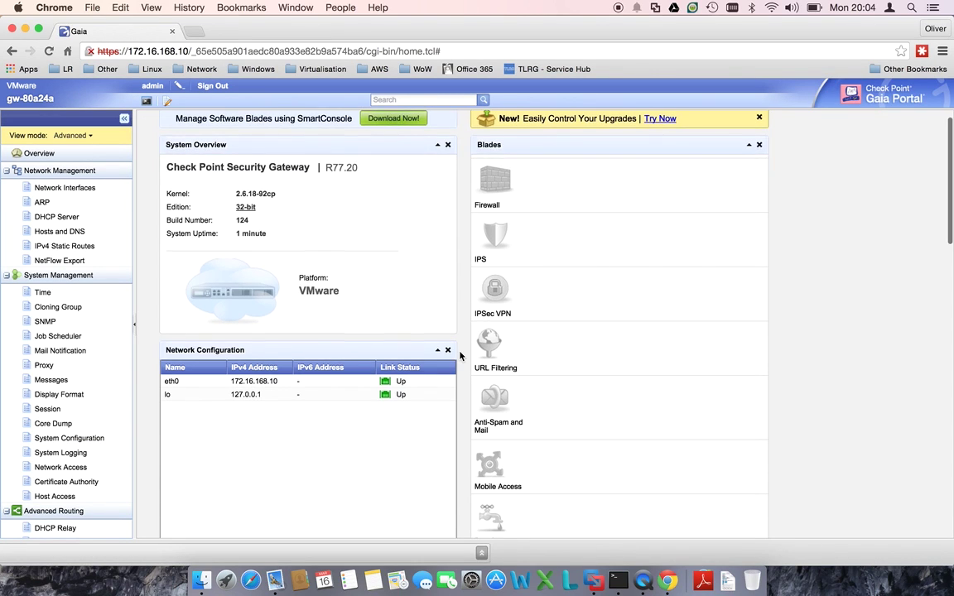
left_click(23, 189)
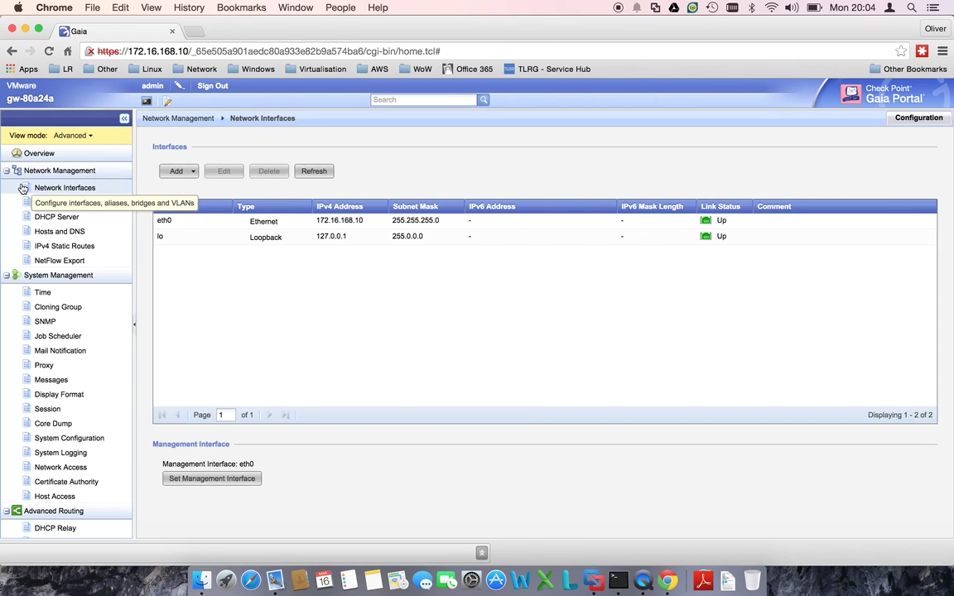
left_click(73, 136)
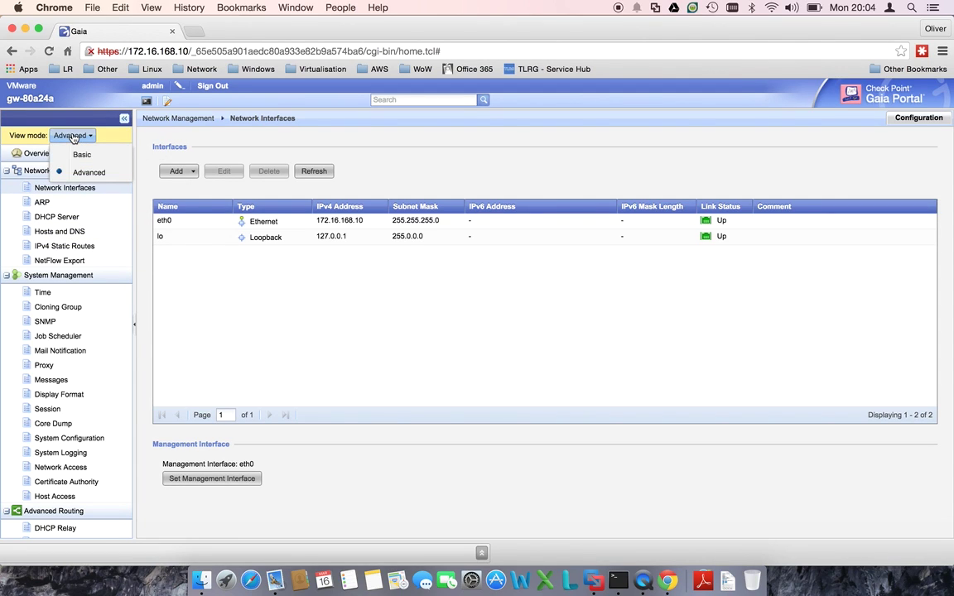
left_click(73, 136)
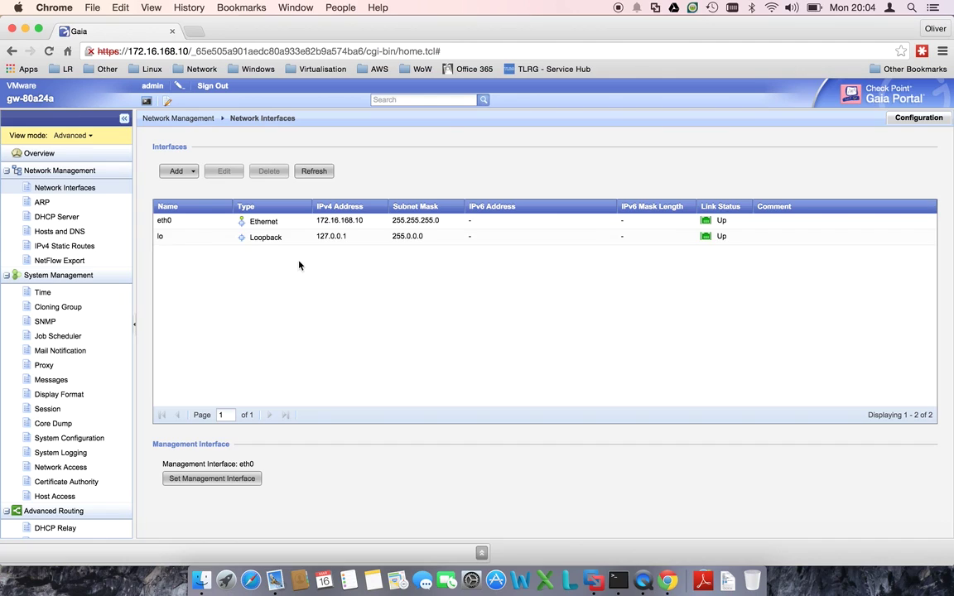
left_click(189, 179)
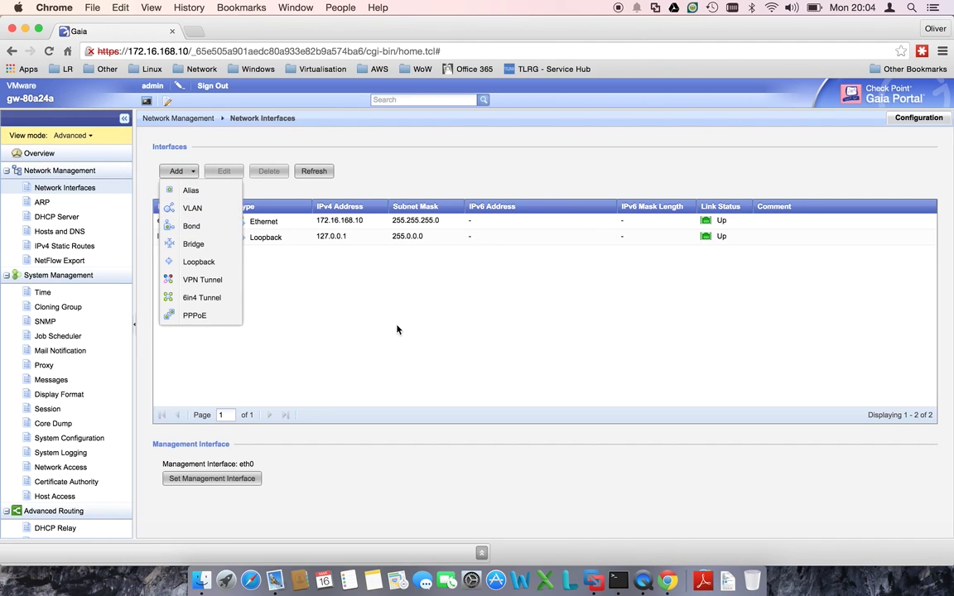
left_click(371, 301)
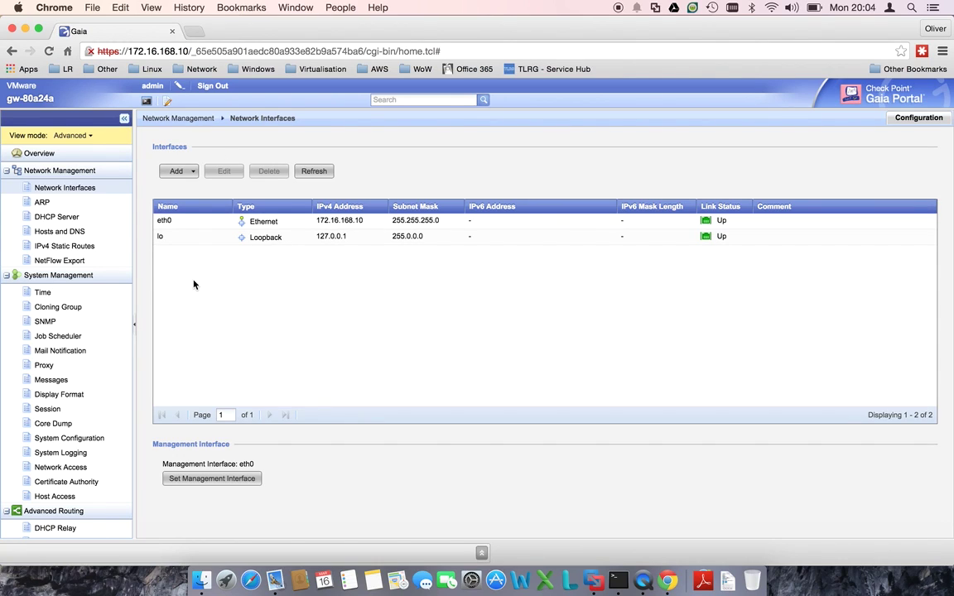
- View the IPv4 Static Routes page and scroll the sidebar toward User Management
left_click(64, 251)
scroll(55, 308, "down", 1)
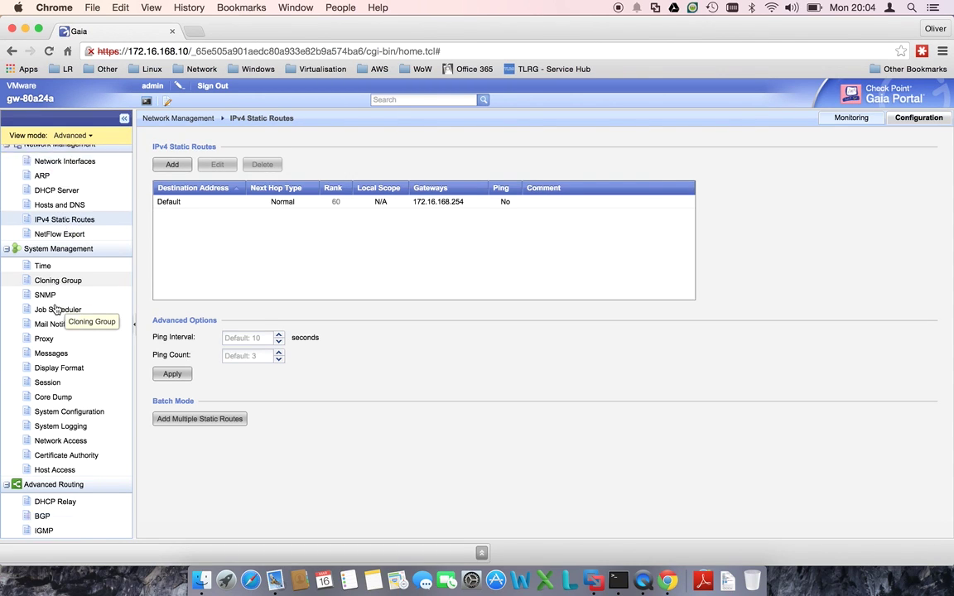
scroll(55, 308, "down", 5)
scroll(56, 309, "up", 6)
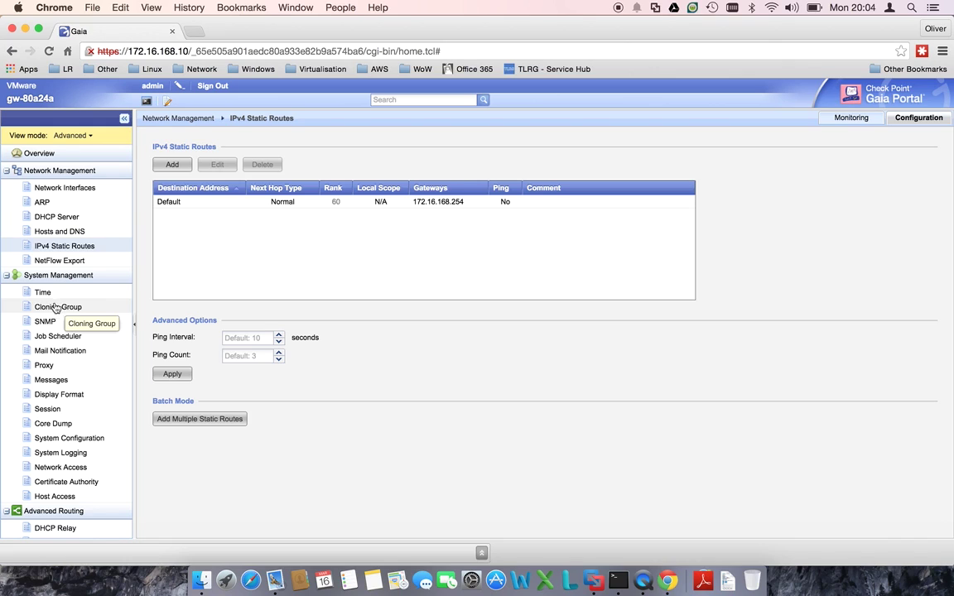
scroll(61, 323, "down", 8)
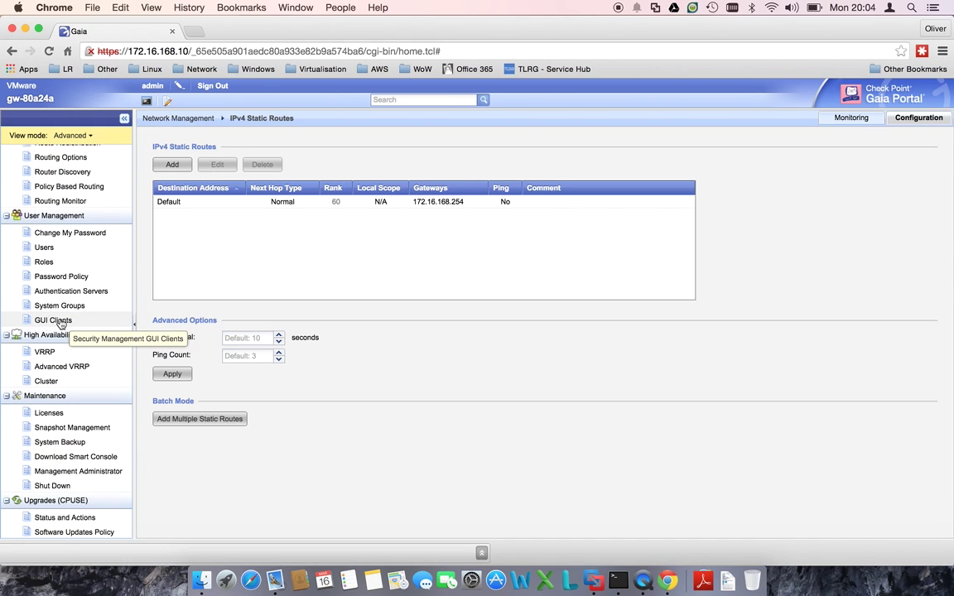
scroll(60, 323, "up", 1)
- Check the Authentication Servers settings, then go to the Upgrades (CPUSE) Status and Actions page
left_click(60, 323)
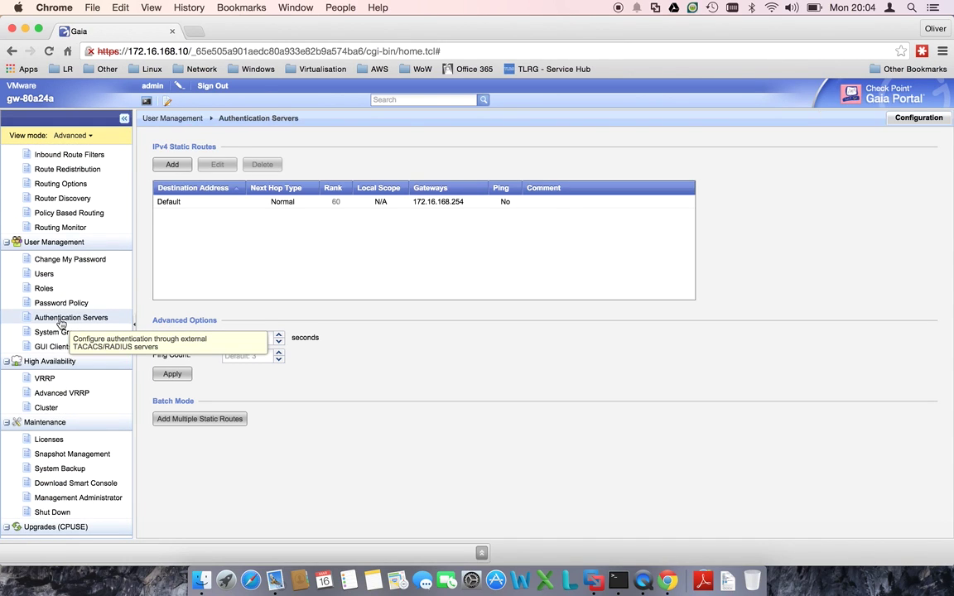
scroll(83, 431, "down", 1)
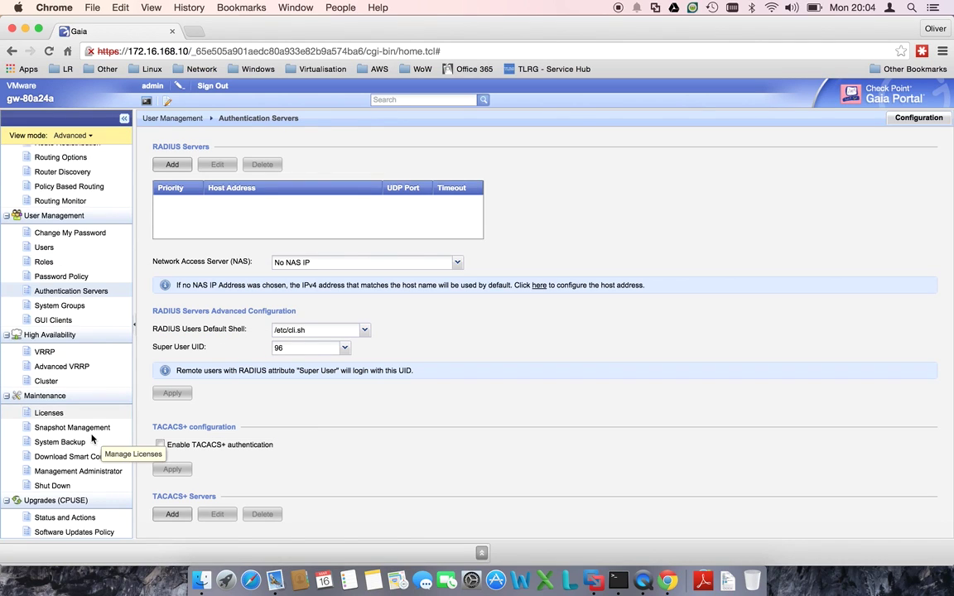
left_click(83, 520)
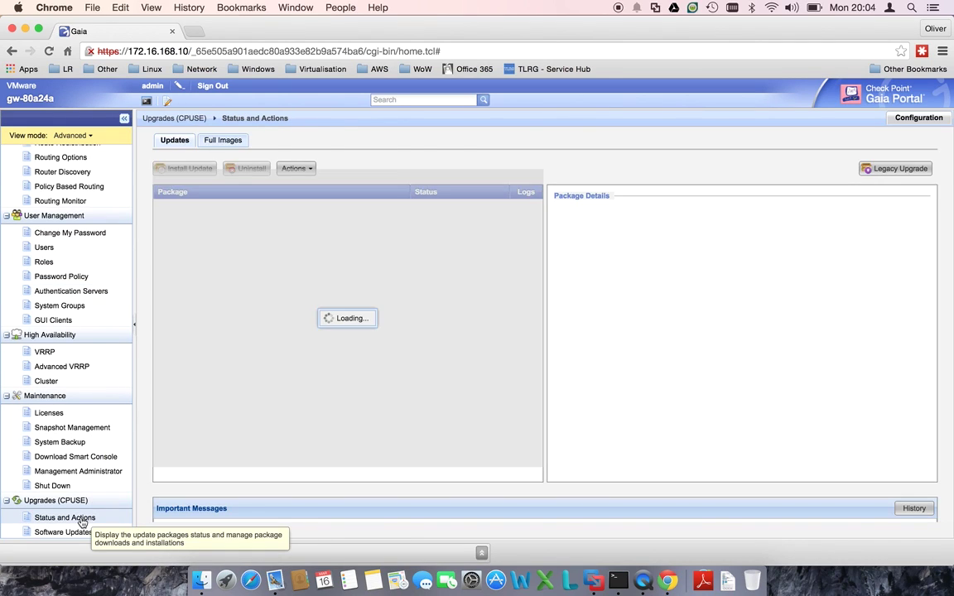